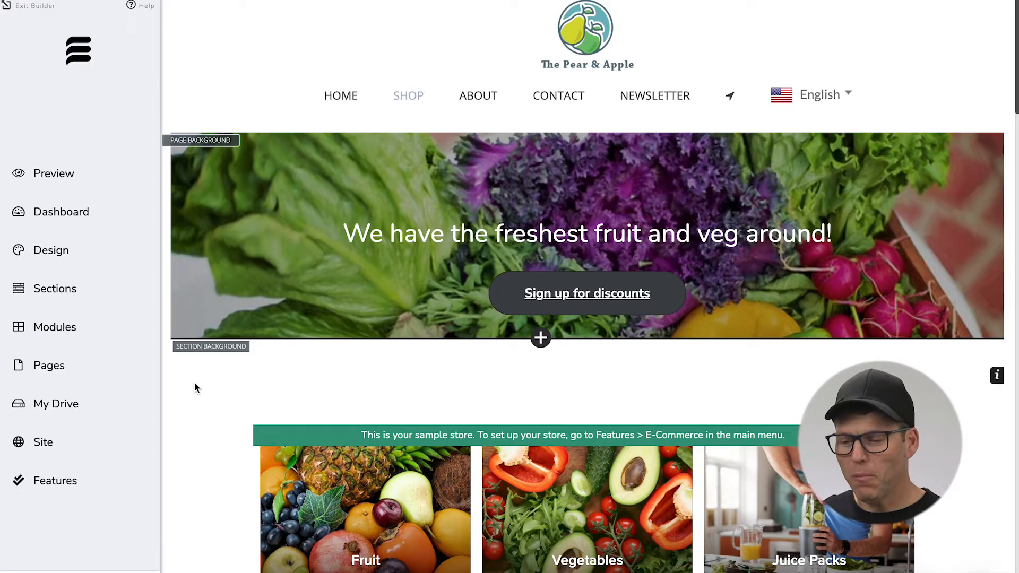
pyautogui.scroll(-2, 195, 384)
pyautogui.scroll(-5, 195, 384)
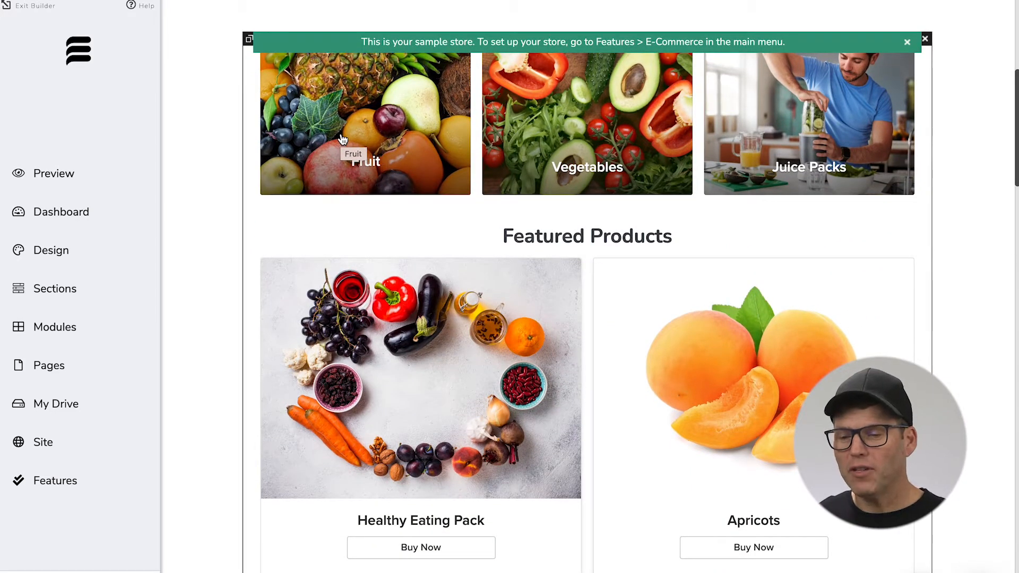
pyautogui.scroll(-1, 343, 139)
pyautogui.scroll(2, 342, 139)
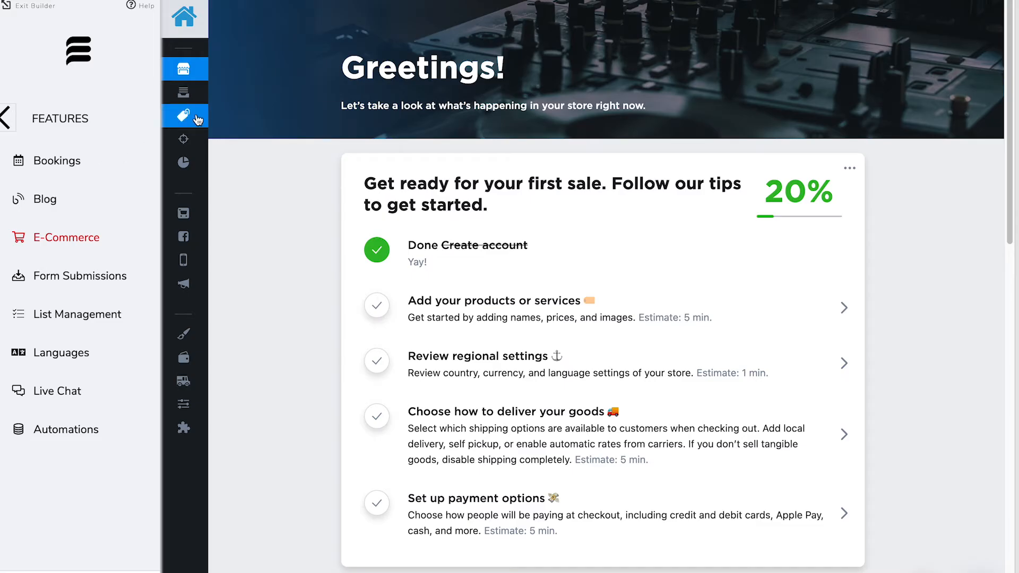
# Add a subcategory named Tropical under the Fruit category in the store catalog and save it.
pyautogui.moveTo(183, 115)
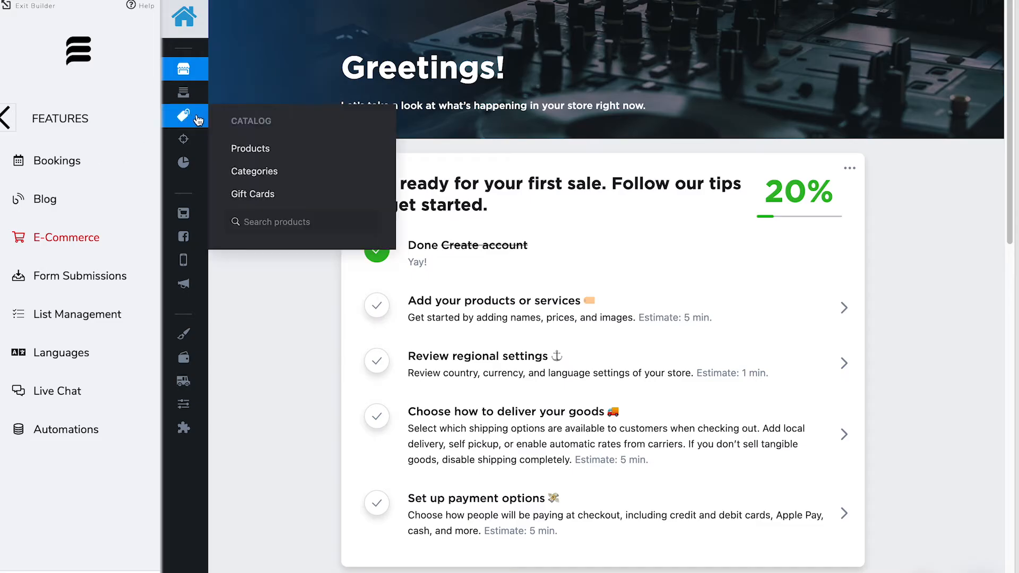
pyautogui.click(249, 176)
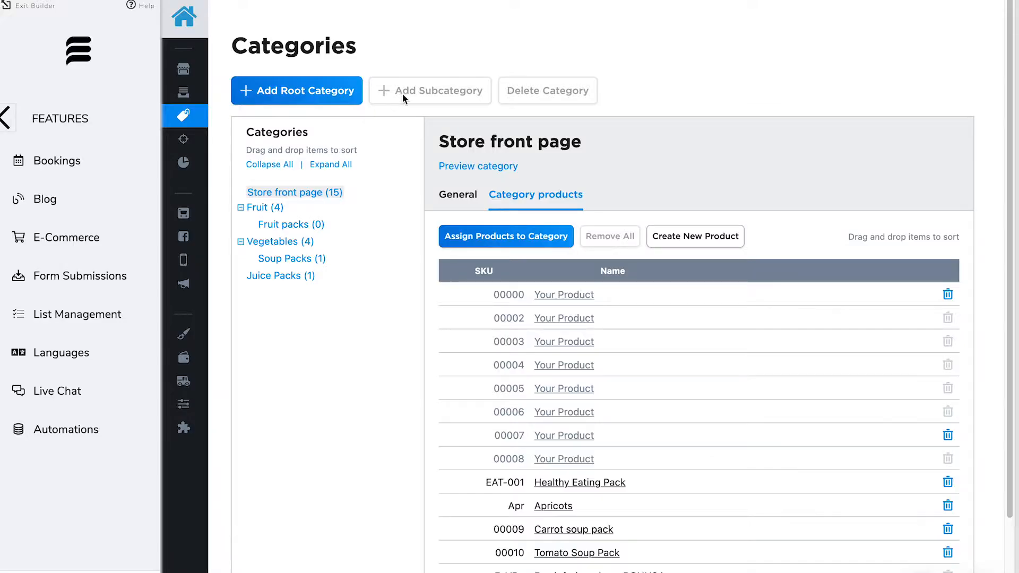
pyautogui.click(268, 207)
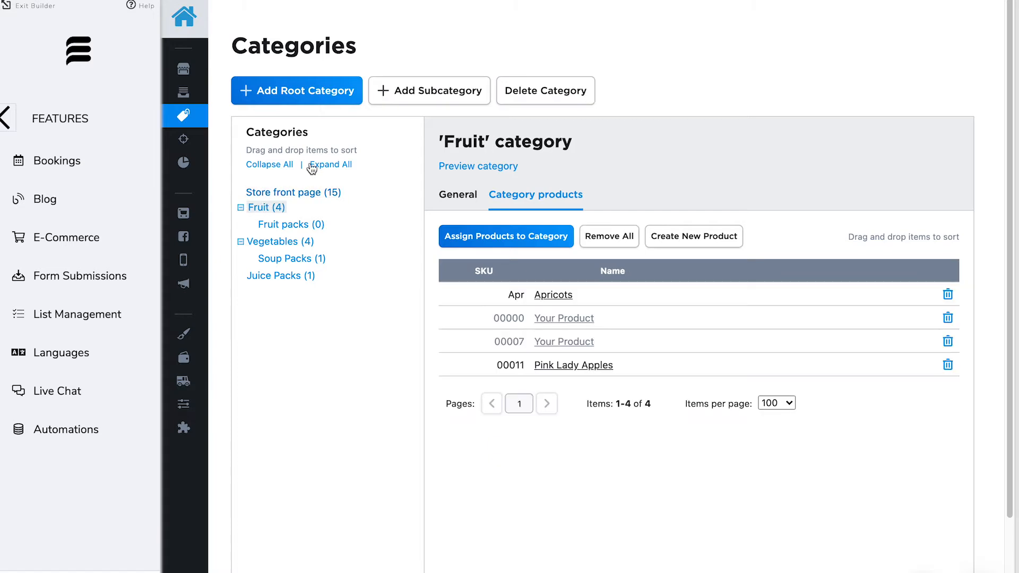
pyautogui.click(418, 94)
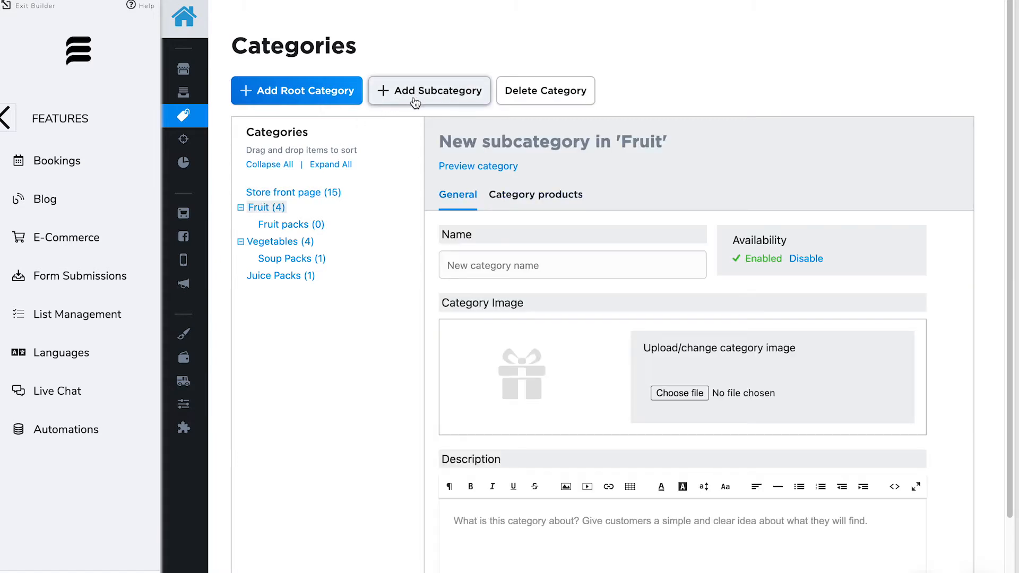
pyautogui.click(487, 266)
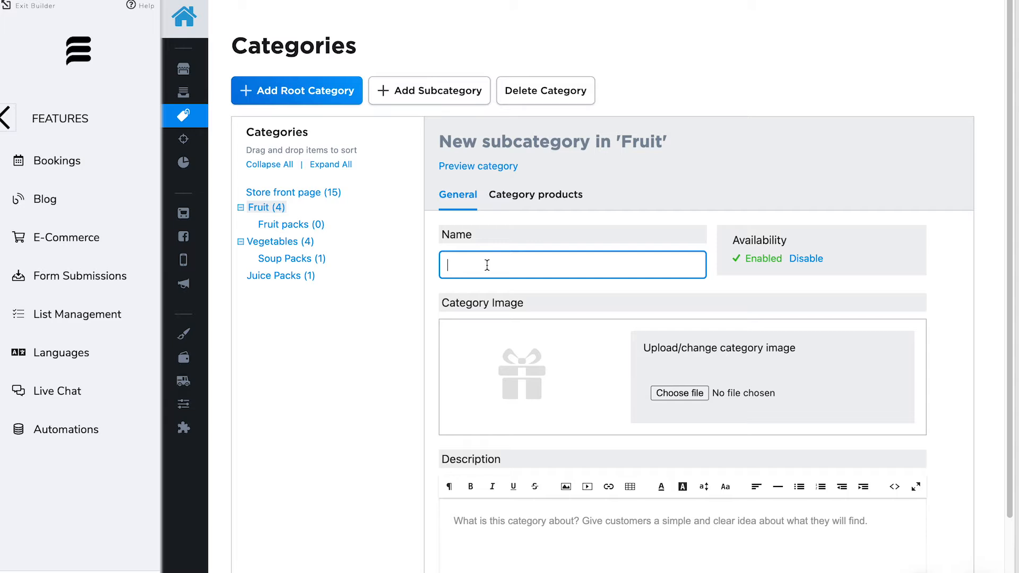
pyautogui.write('Tropical')
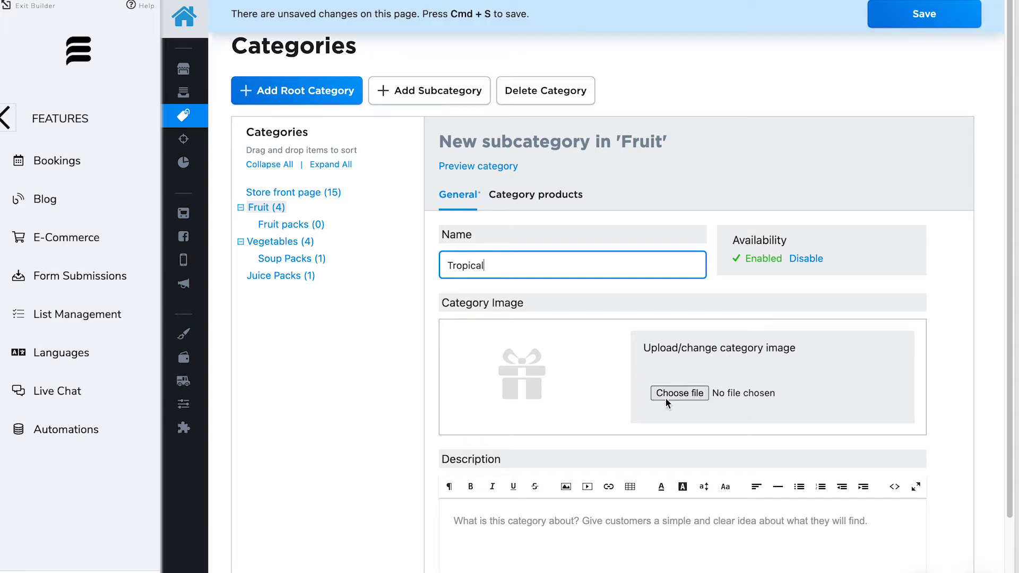
pyautogui.click(892, 16)
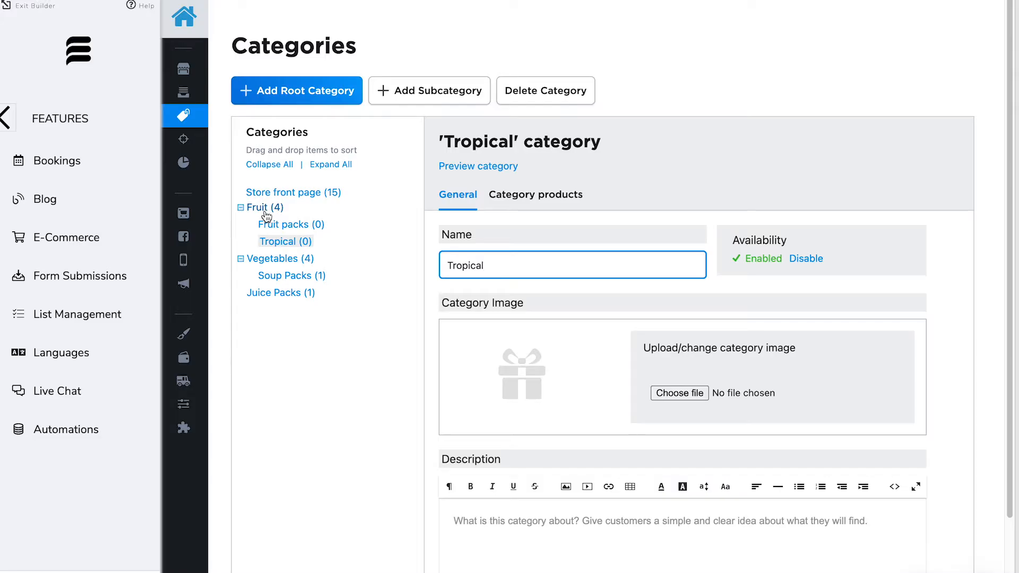
# Assign the Tomato Soup Pack product to the Soup Packs category under Vegetables.
pyautogui.click(274, 277)
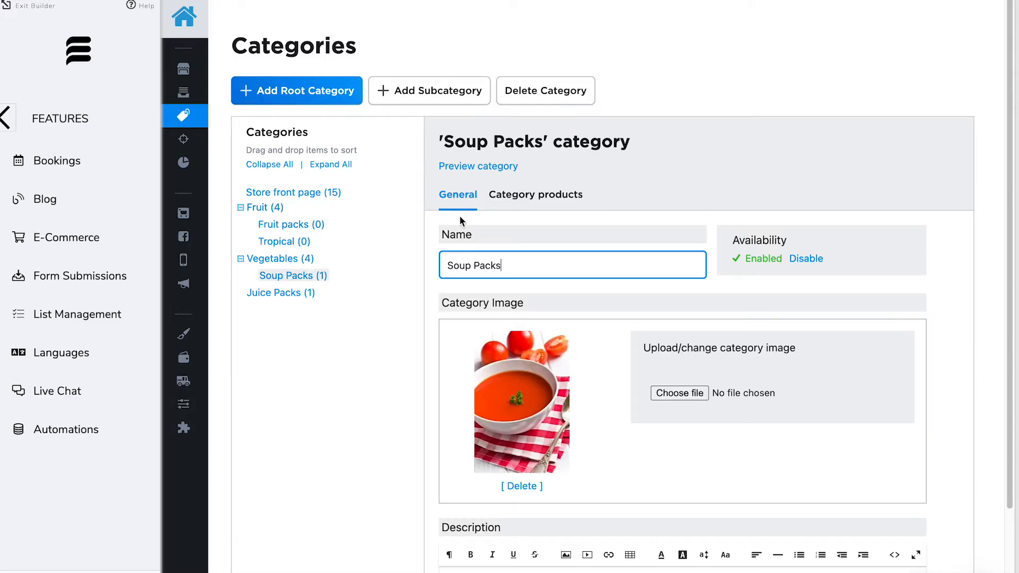
pyautogui.click(513, 199)
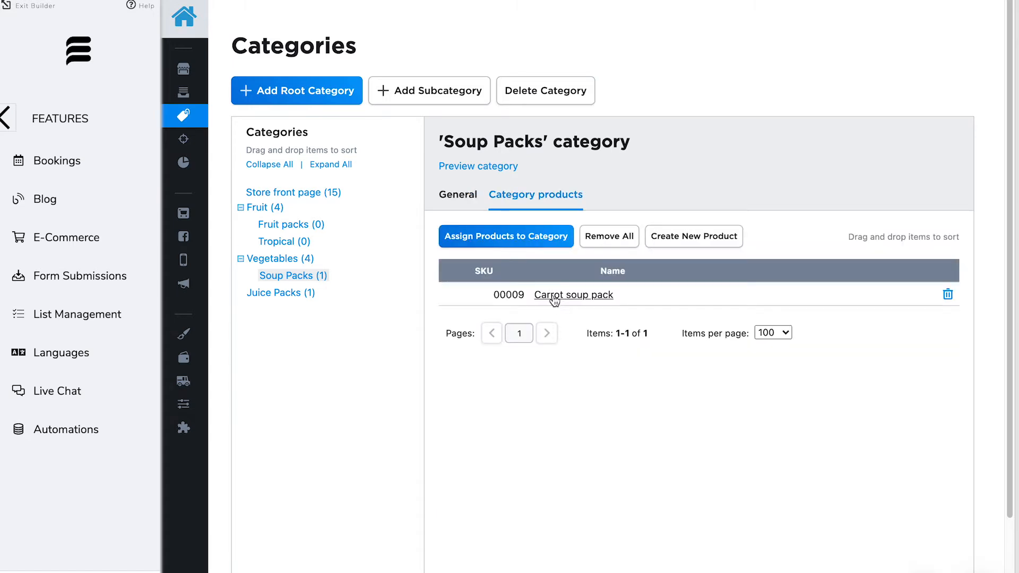
pyautogui.click(508, 235)
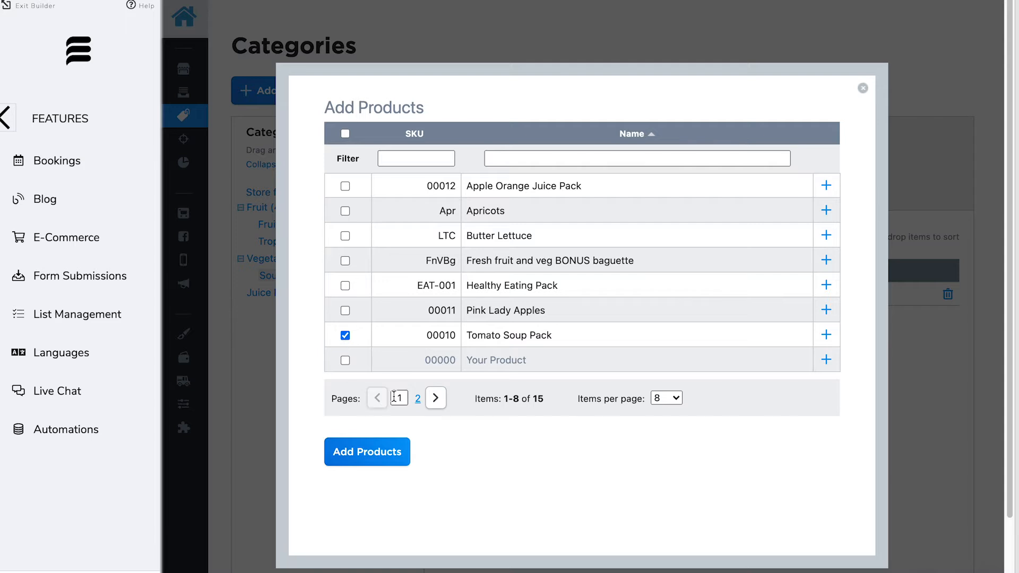
pyautogui.click(373, 457)
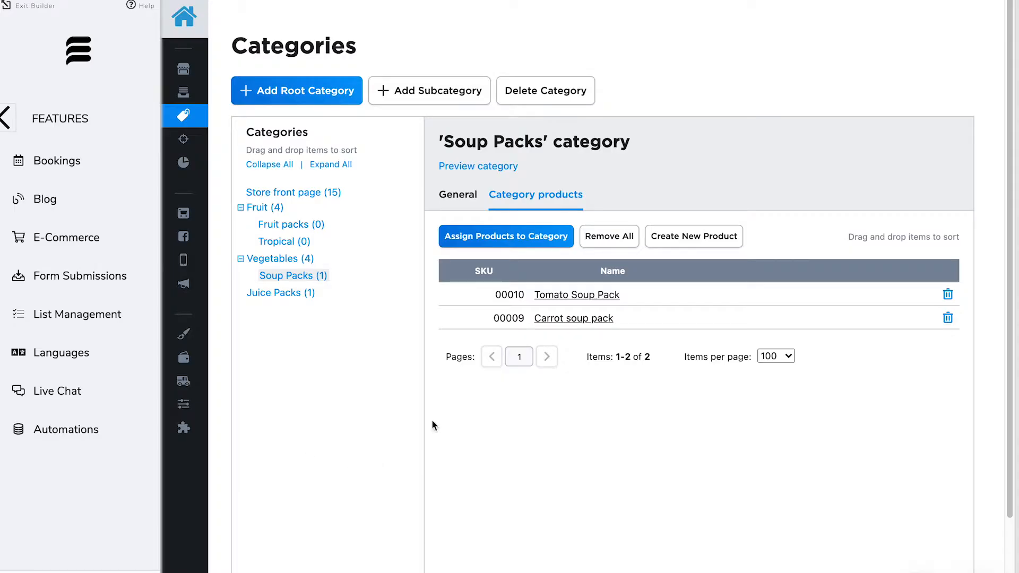
# Open a blank new product form from the Soup Packs category and check its category assignment.
pyautogui.click(692, 245)
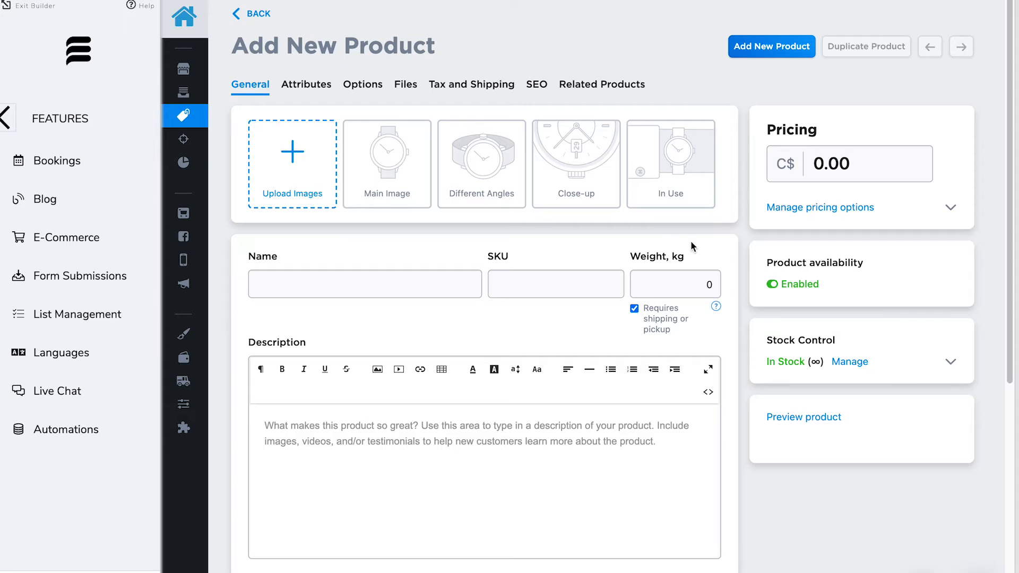
pyautogui.scroll(-8, 639, 286)
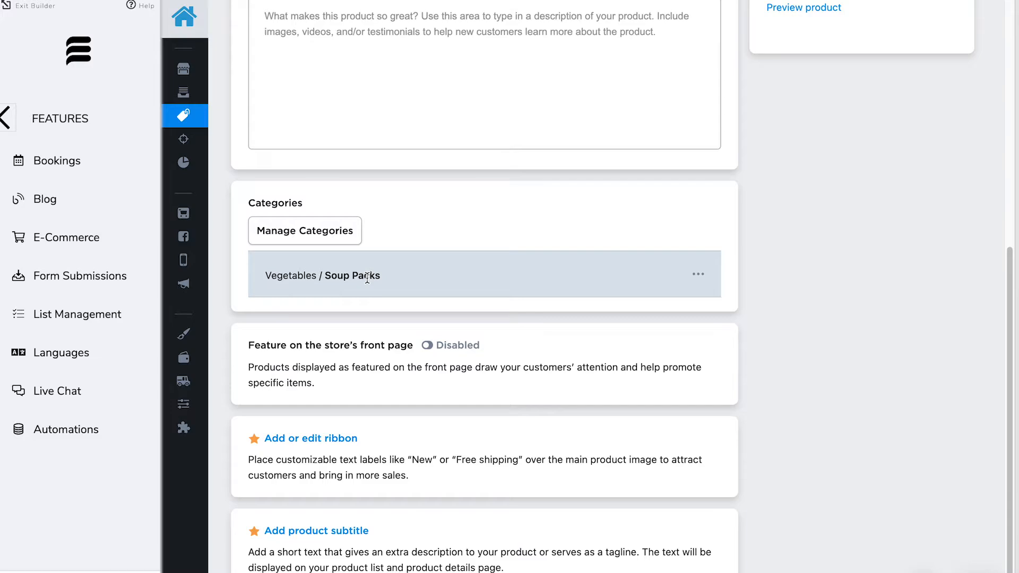
# Search the Bookmark help centre for "Product categories" and read through the "FAQ: Managing products" article.
pyautogui.write('Product c')
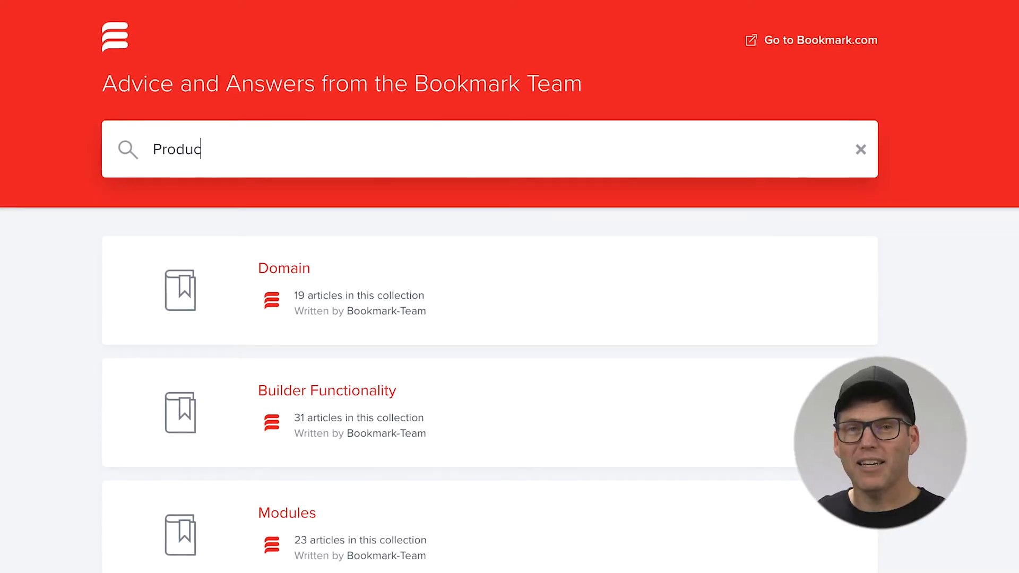
pyautogui.write('ategorie')
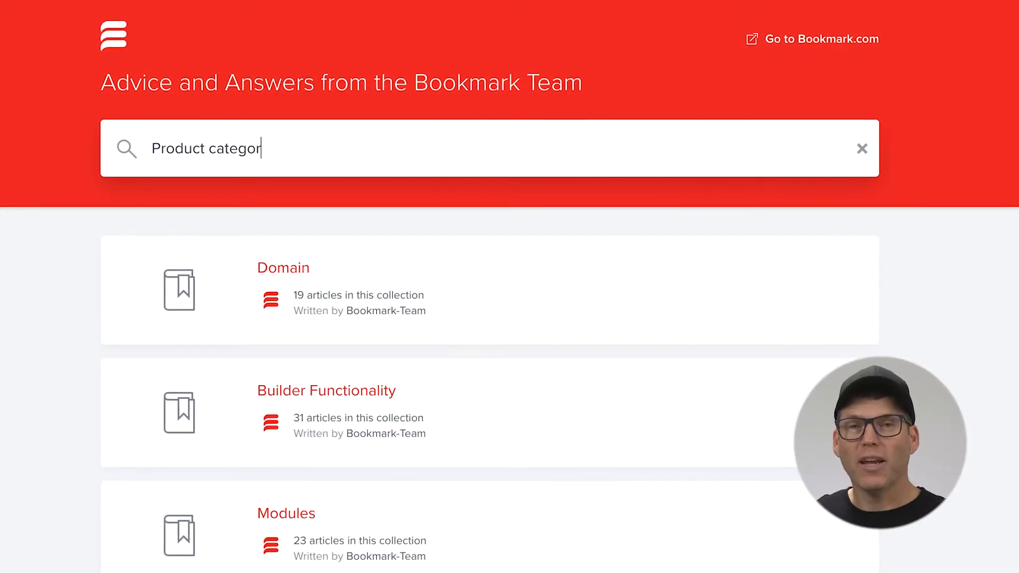
pyautogui.write('s')
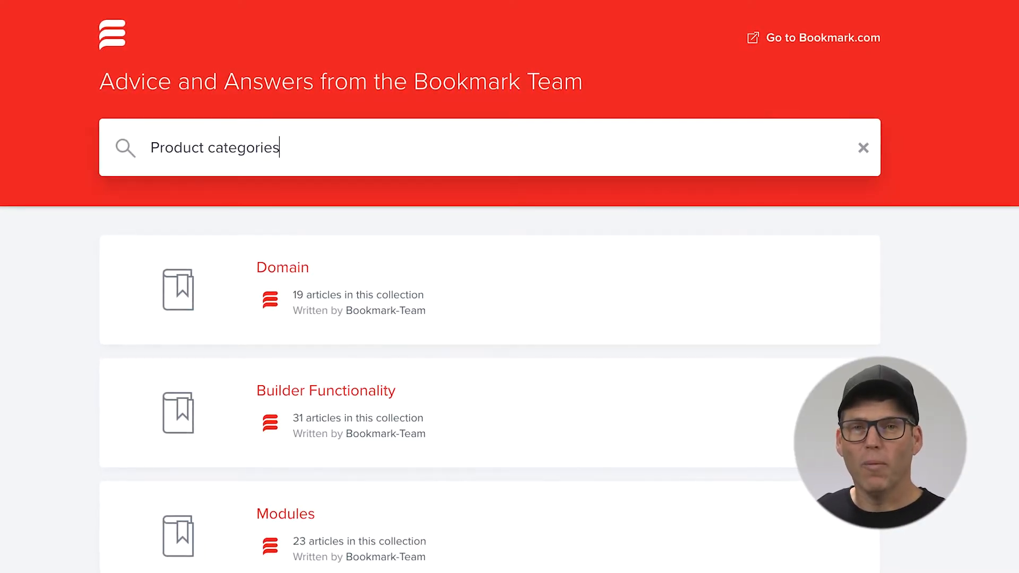
pyautogui.press('Return')
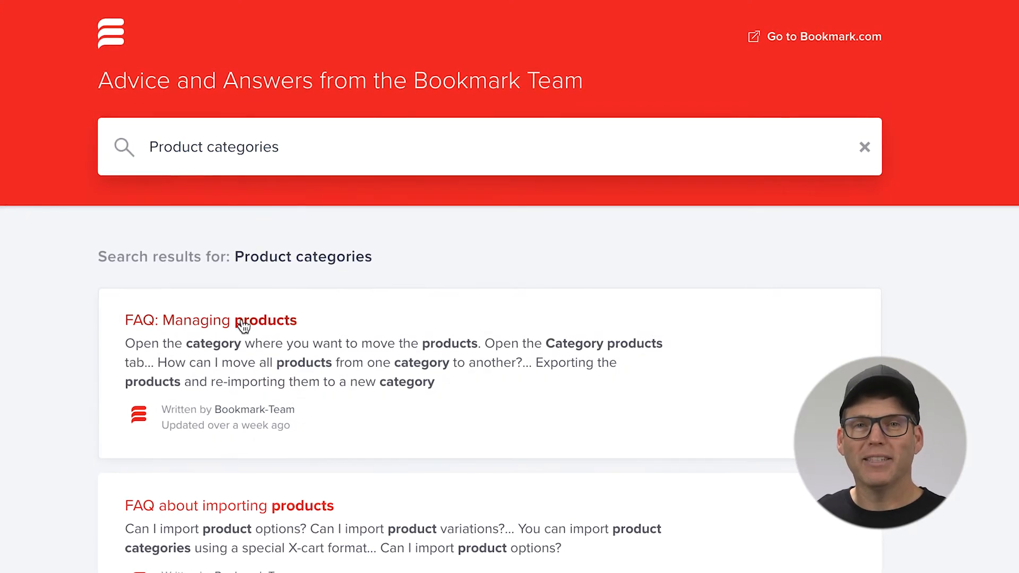
pyautogui.click(243, 323)
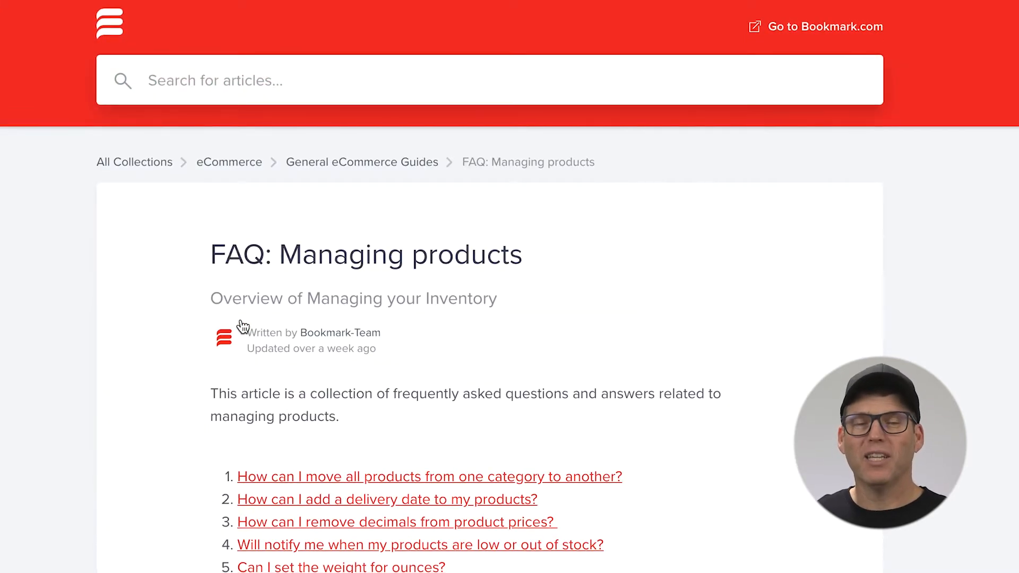
pyautogui.scroll(-2, 242, 326)
pyautogui.scroll(-3, 242, 327)
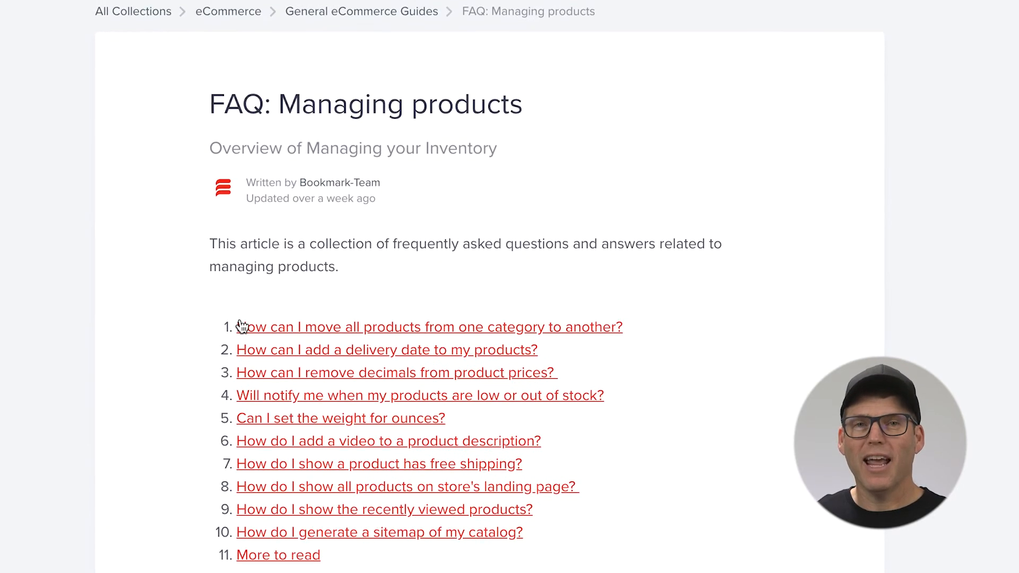
pyautogui.scroll(-1, 242, 325)
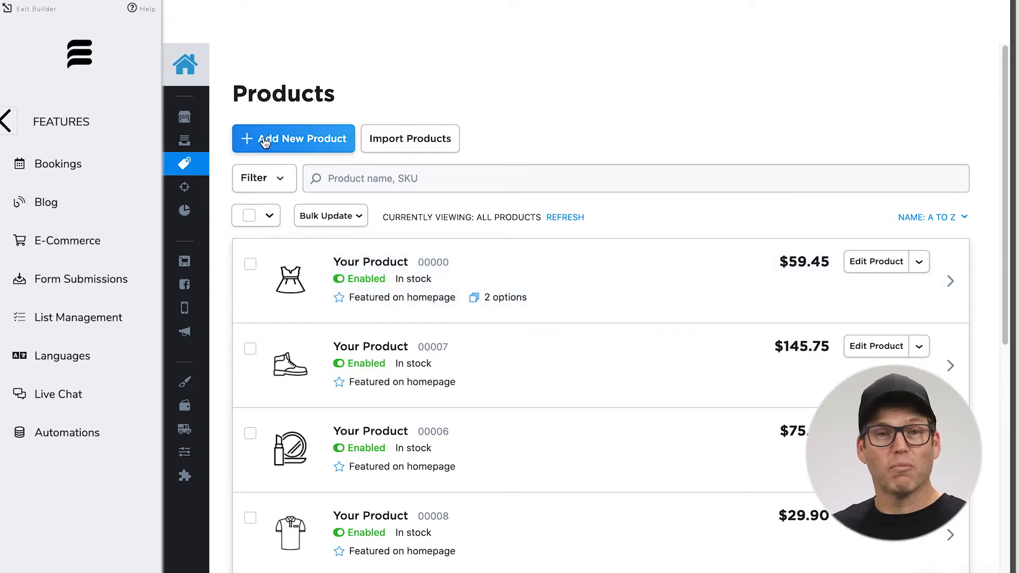
# Start a new product and upload the three images Cherry Fruit.D10.2k.jpg, Cherry Fruit.G05.2k.jpg and Cherry Fruit.N09.2k.jpg from the Optimised folder.
pyautogui.scroll(-1, 260, 141)
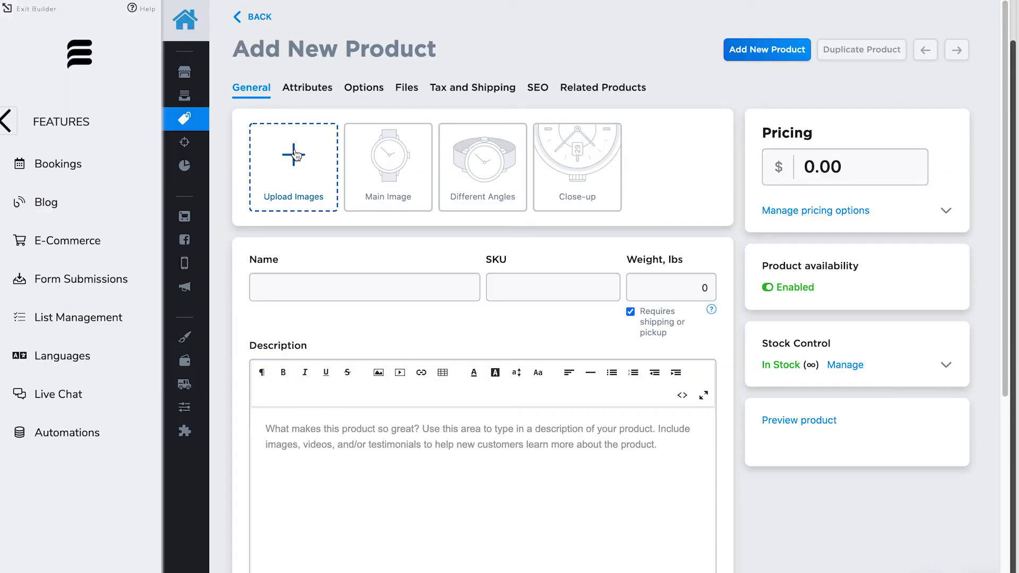
pyautogui.click(295, 155)
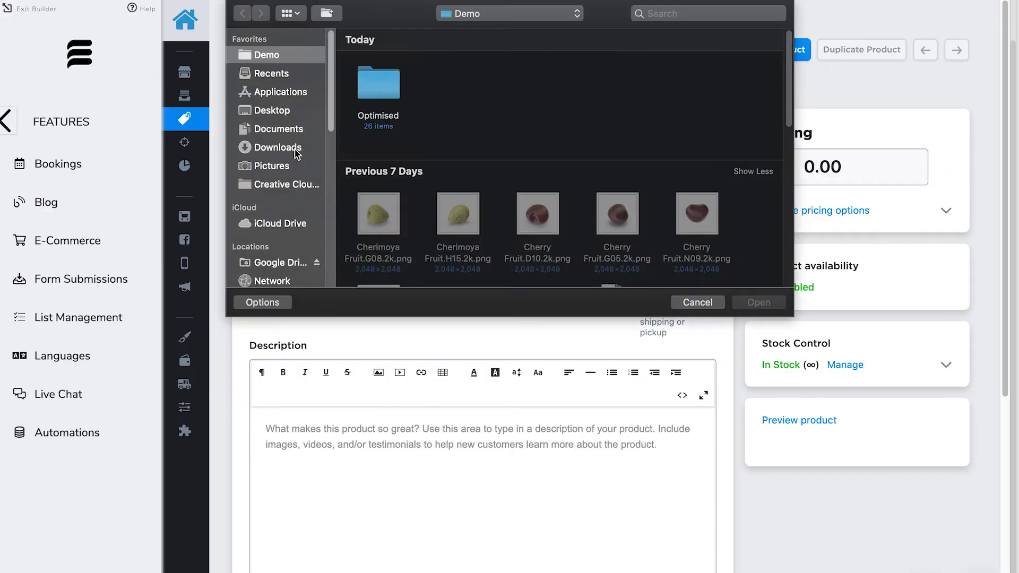
pyautogui.doubleClick(385, 92)
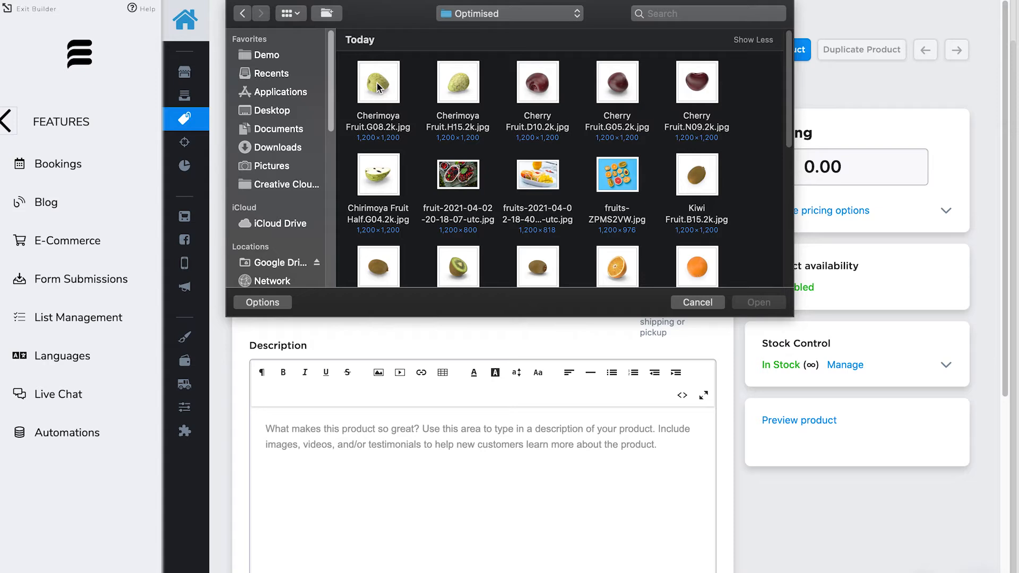
pyautogui.click(536, 83)
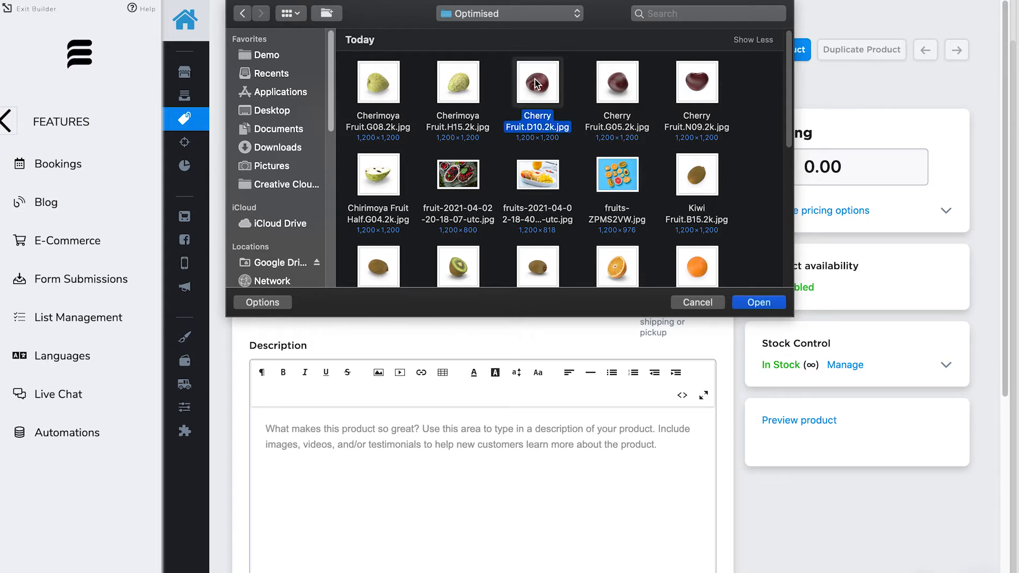
pyautogui.keyDown('super'); pyautogui.click(706, 94); pyautogui.keyUp('super')
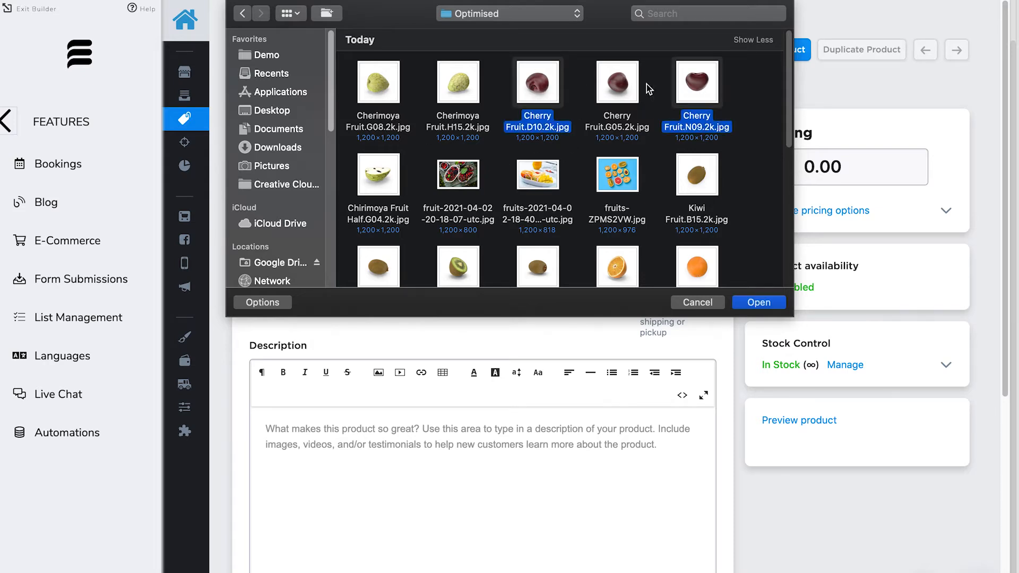
pyautogui.keyDown('super'); pyautogui.click(613, 86); pyautogui.keyUp('super')
pyautogui.click(768, 301)
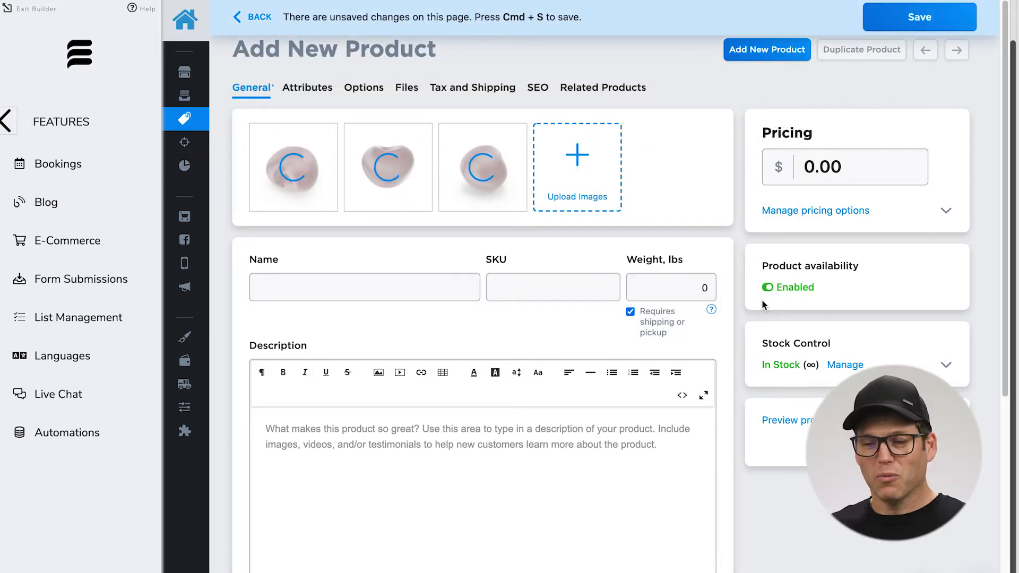
# Name the new product "Bag of Cherries".
pyautogui.click(345, 285)
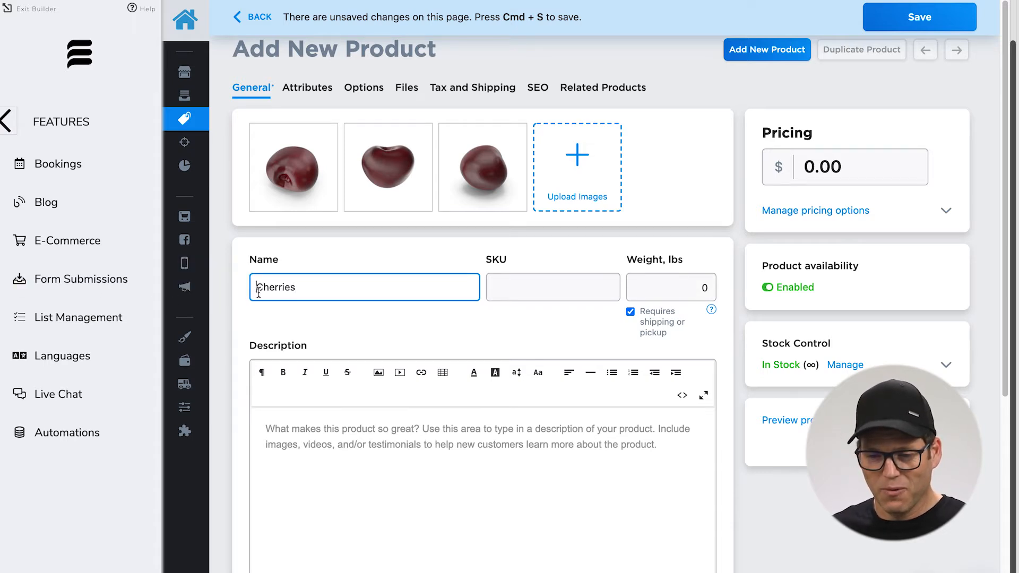
pyautogui.write('Bag o')
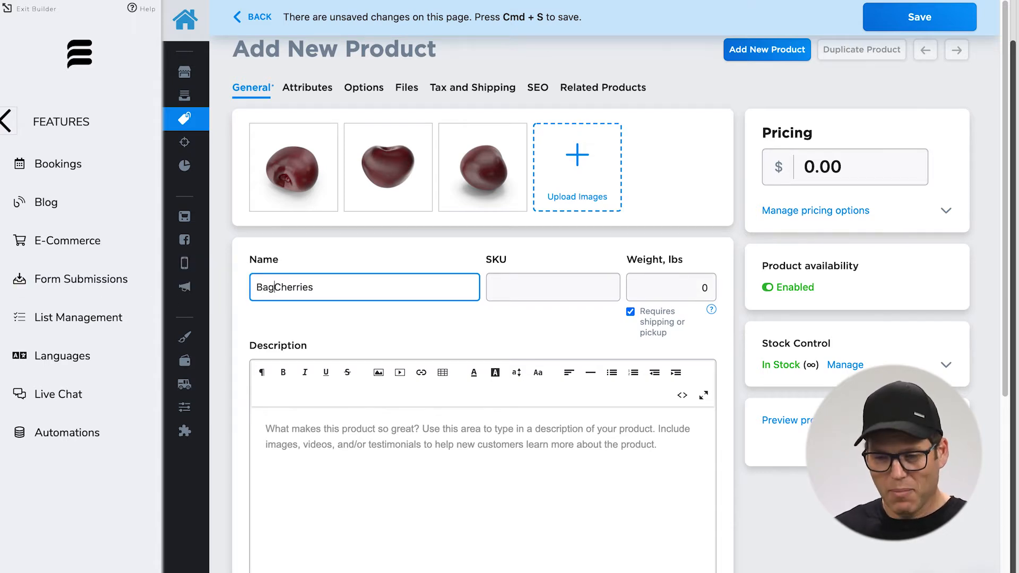
pyautogui.write('f')
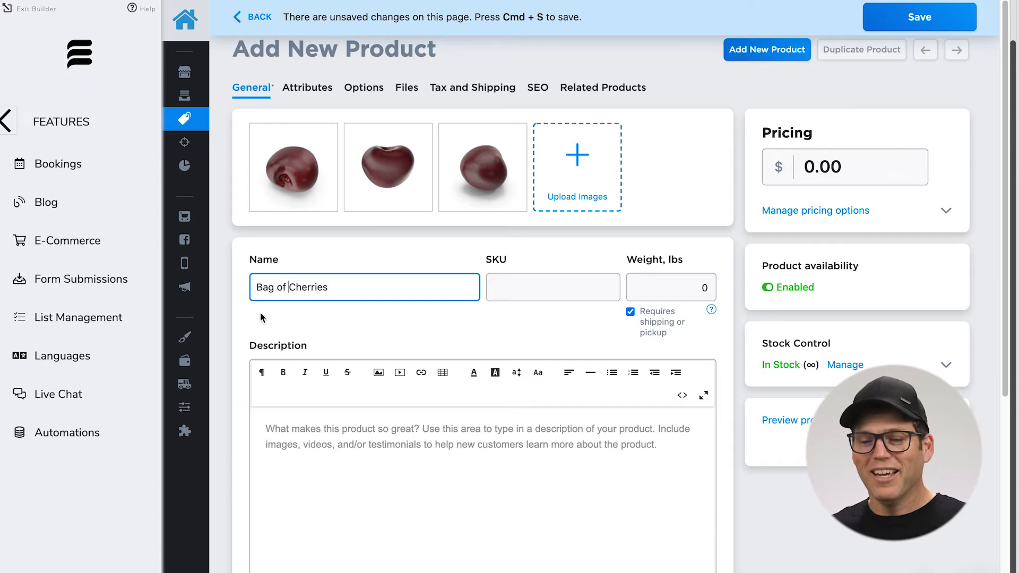
pyautogui.click(345, 450)
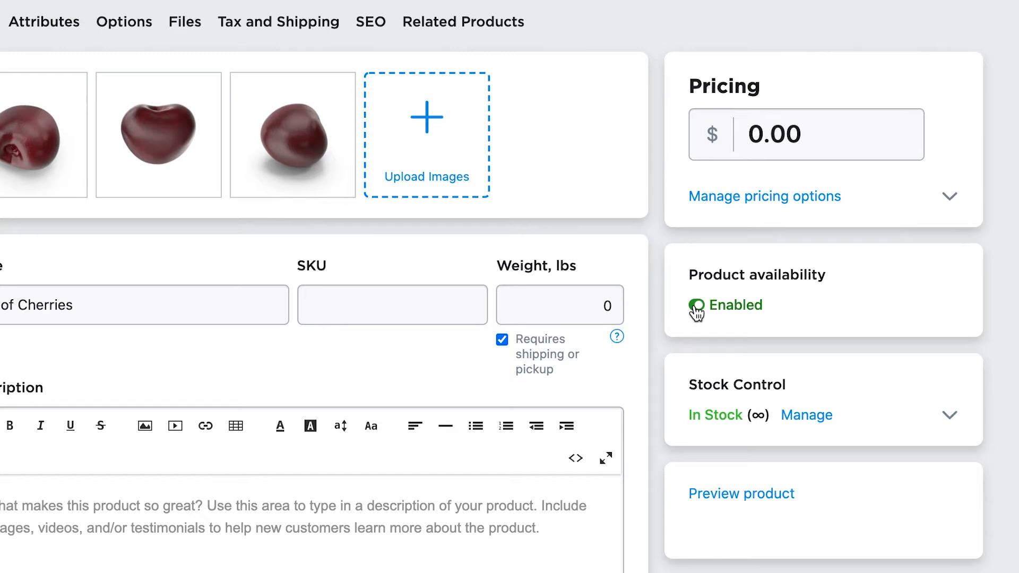
# Switch the cherry product's availability off and back on.
pyautogui.click(695, 306)
pyautogui.click(695, 307)
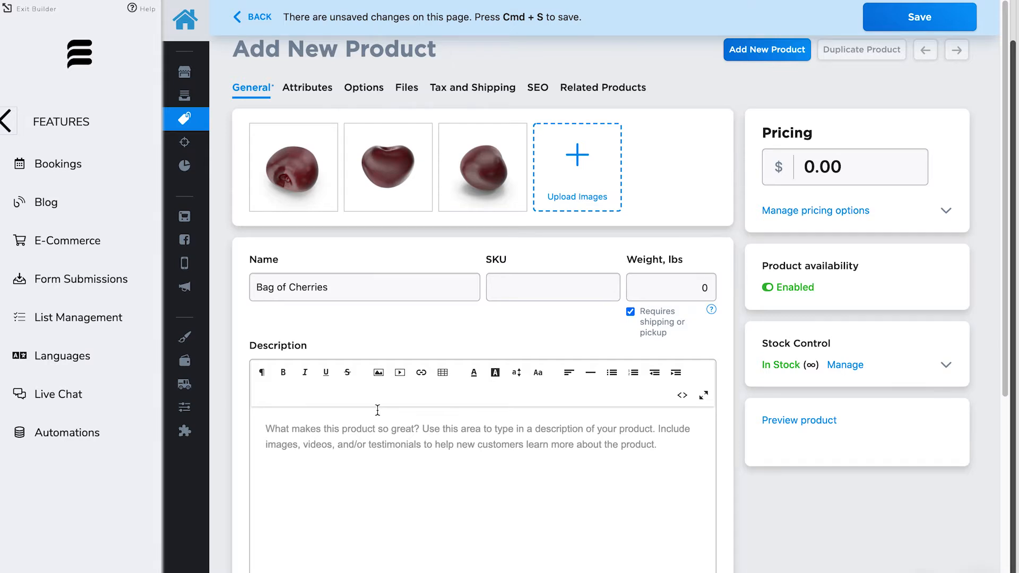
pyautogui.scroll(-3, 377, 410)
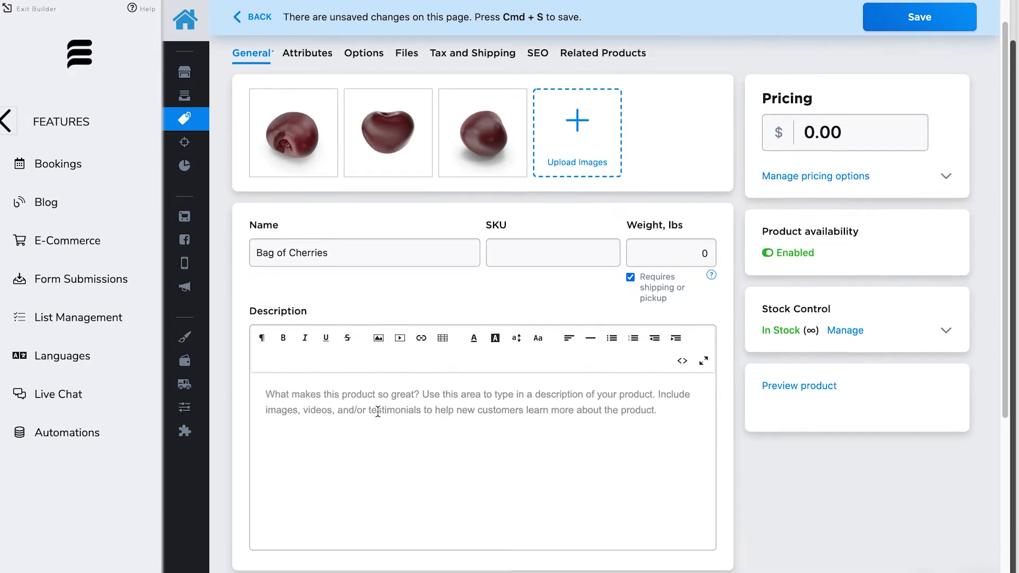
pyautogui.scroll(3, 378, 392)
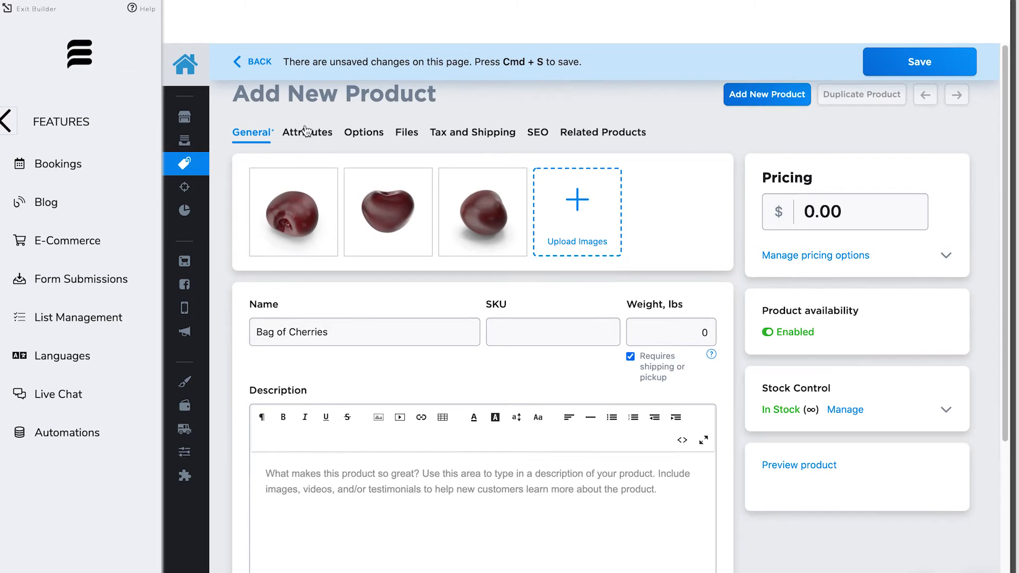
# Review the cherry product's attributes, options, downloadable files, and tax and shipping settings, including its dimensions and shipping rates.
pyautogui.click(320, 137)
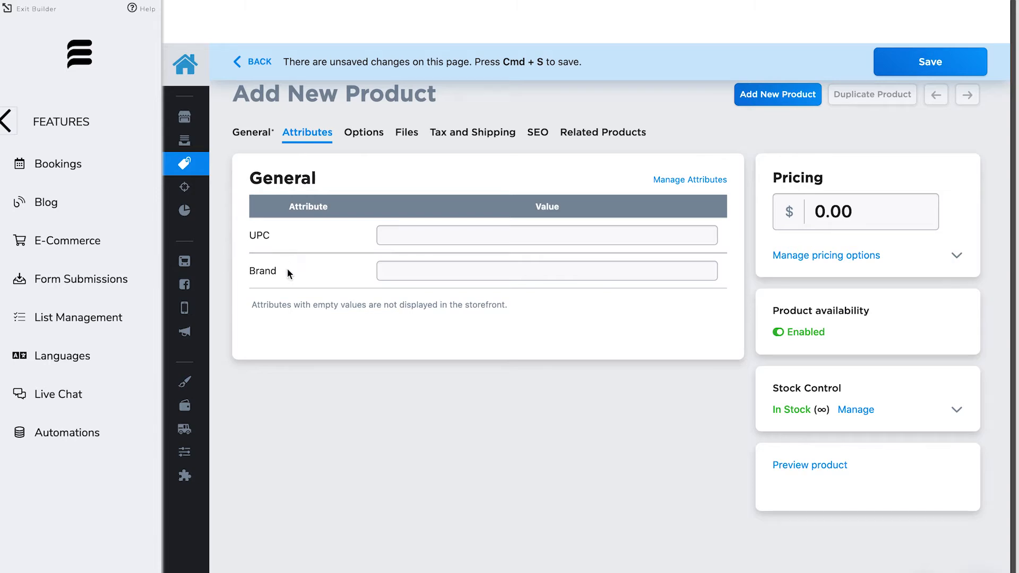
pyautogui.click(366, 133)
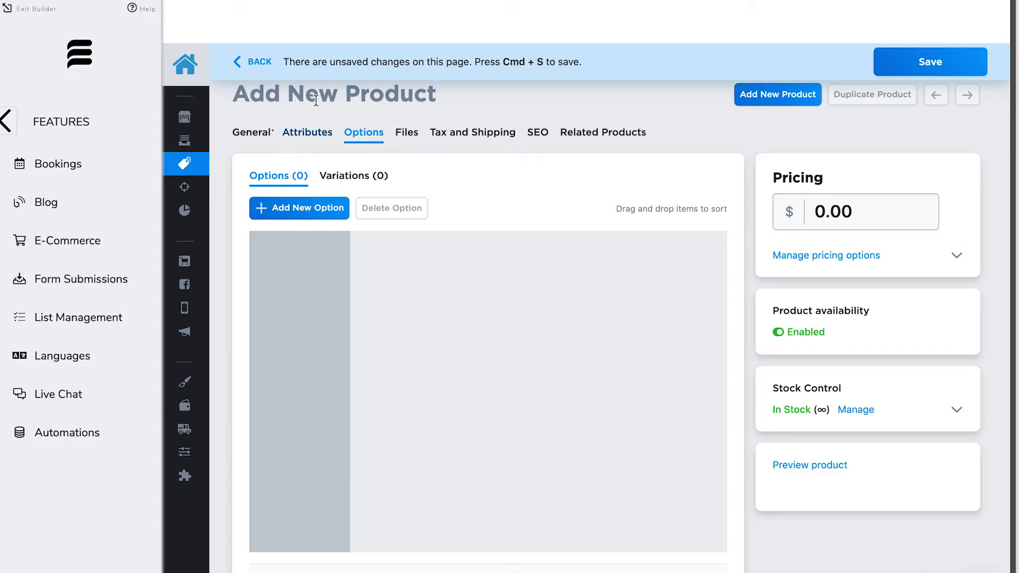
pyautogui.click(407, 134)
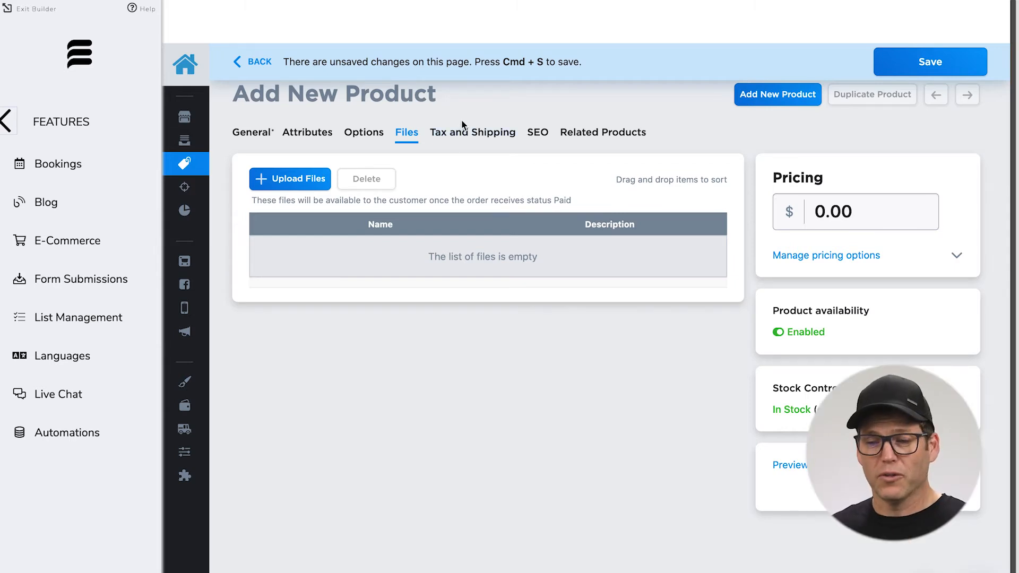
pyautogui.click(460, 134)
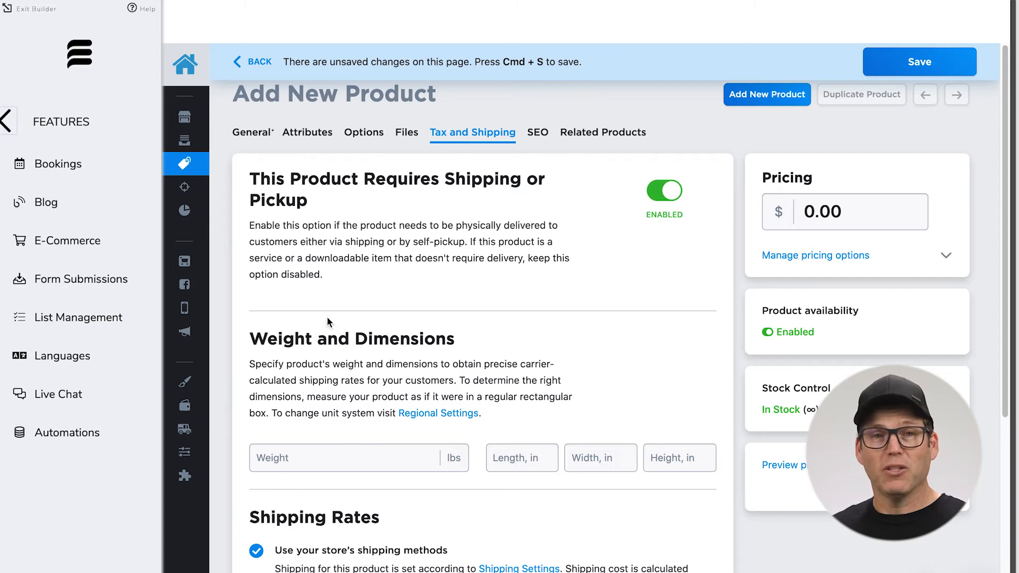
pyautogui.scroll(-6, 316, 467)
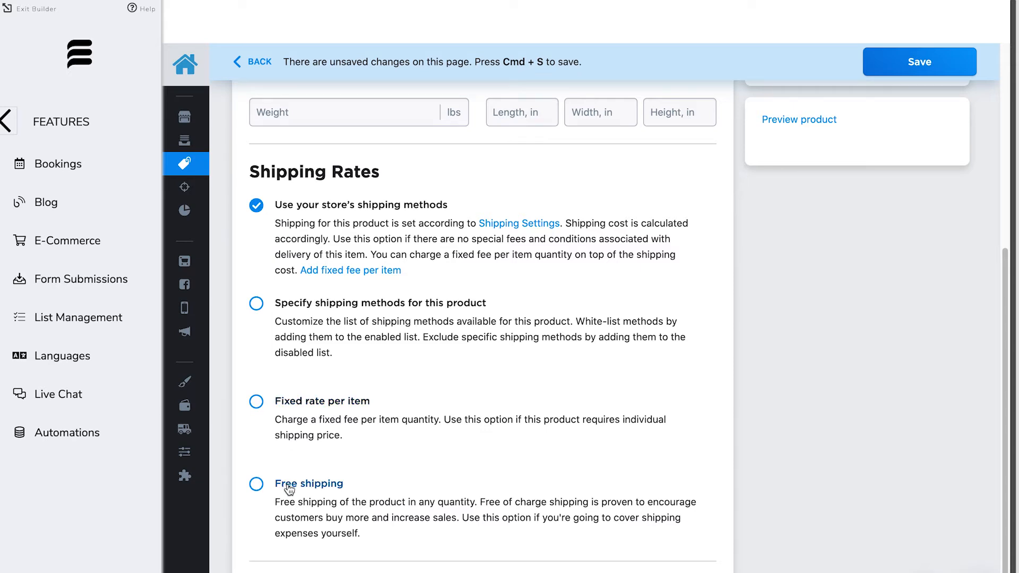
pyautogui.scroll(-2, 341, 489)
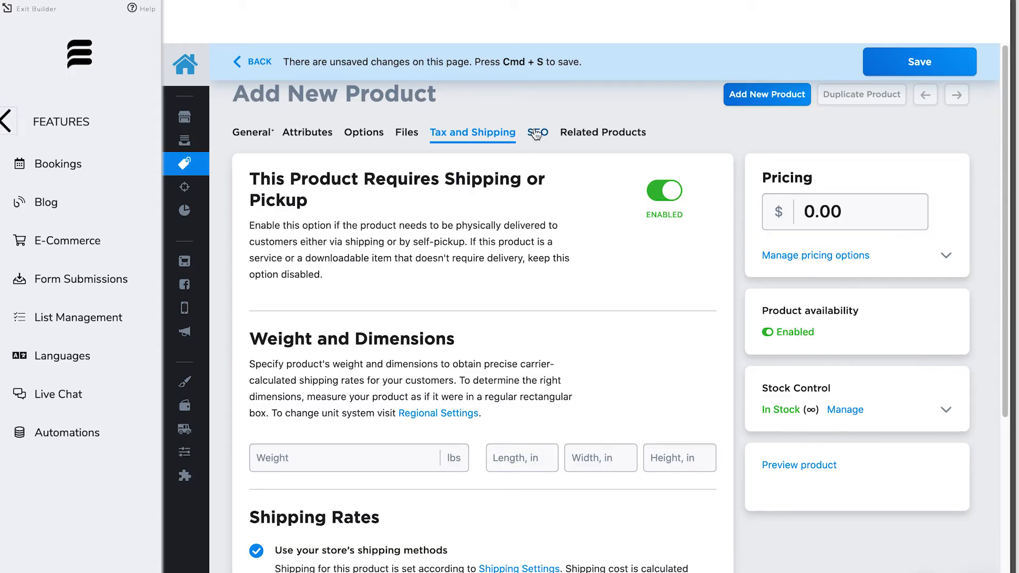
# Review the cherry product's SEO page title and meta description fields, its price field and its related products settings.
pyautogui.click(537, 133)
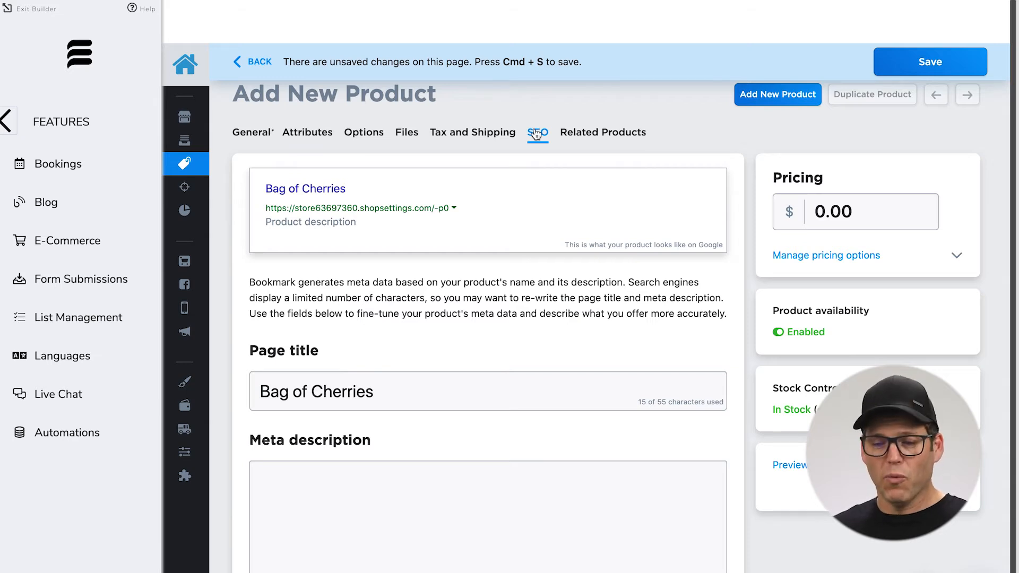
pyautogui.click(382, 393)
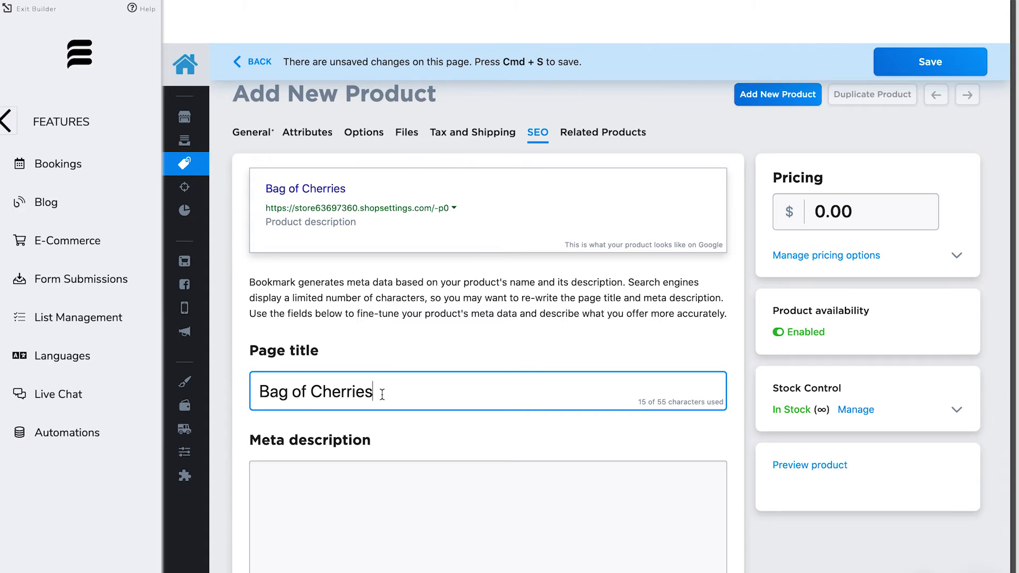
pyautogui.scroll(-2, 380, 391)
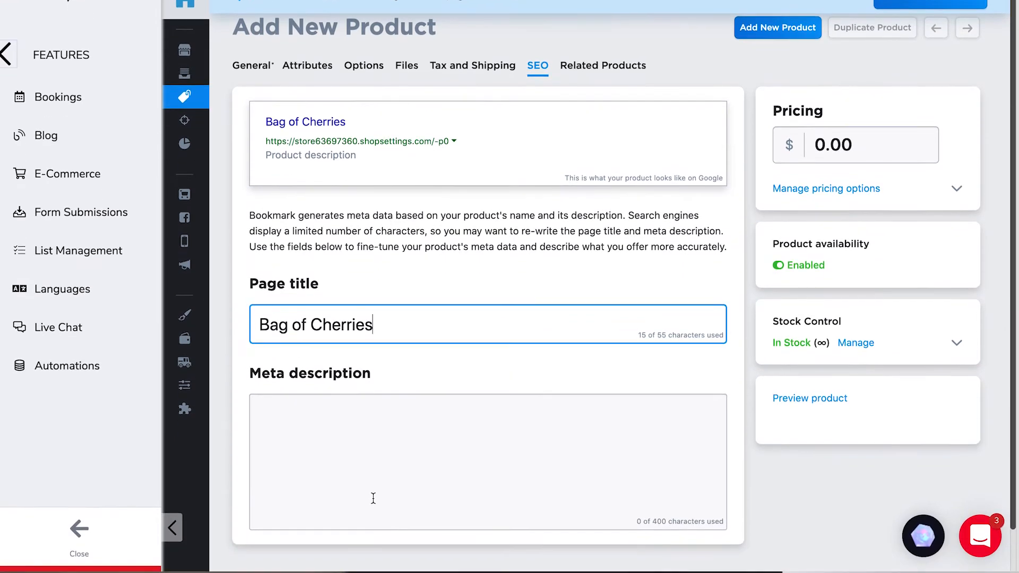
pyautogui.scroll(-1, 371, 485)
pyautogui.click(389, 407)
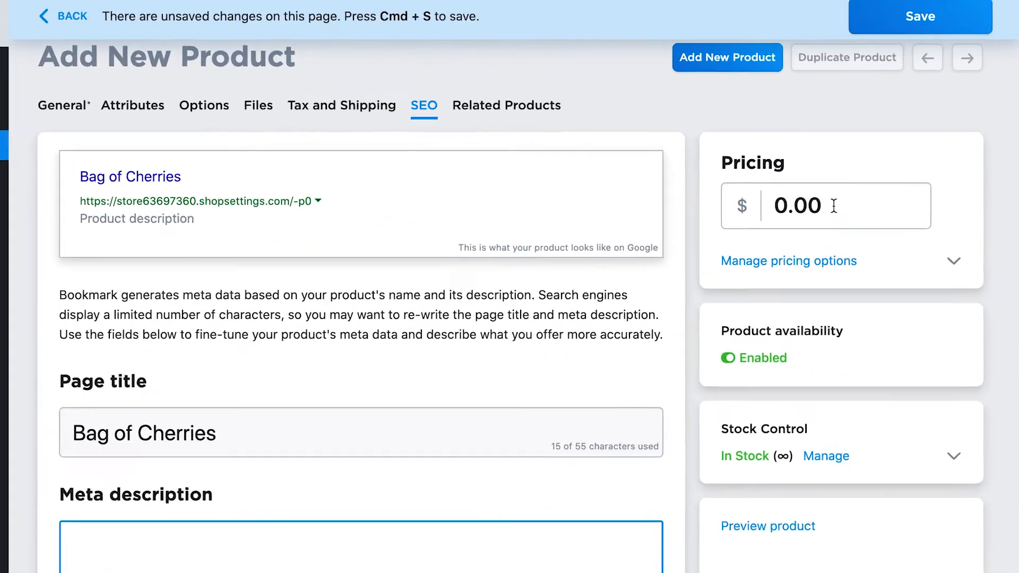
pyautogui.click(793, 179)
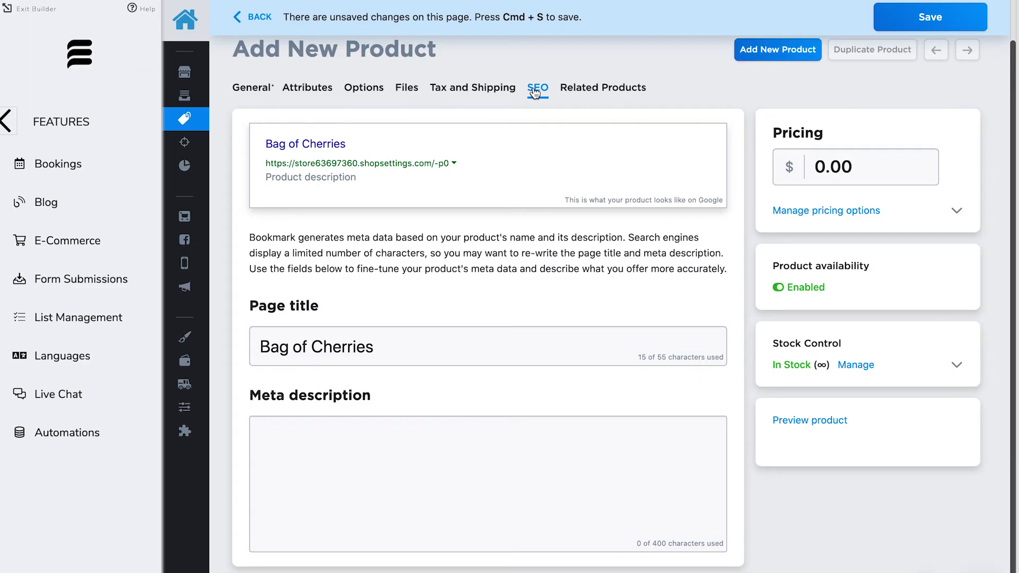
pyautogui.click(601, 88)
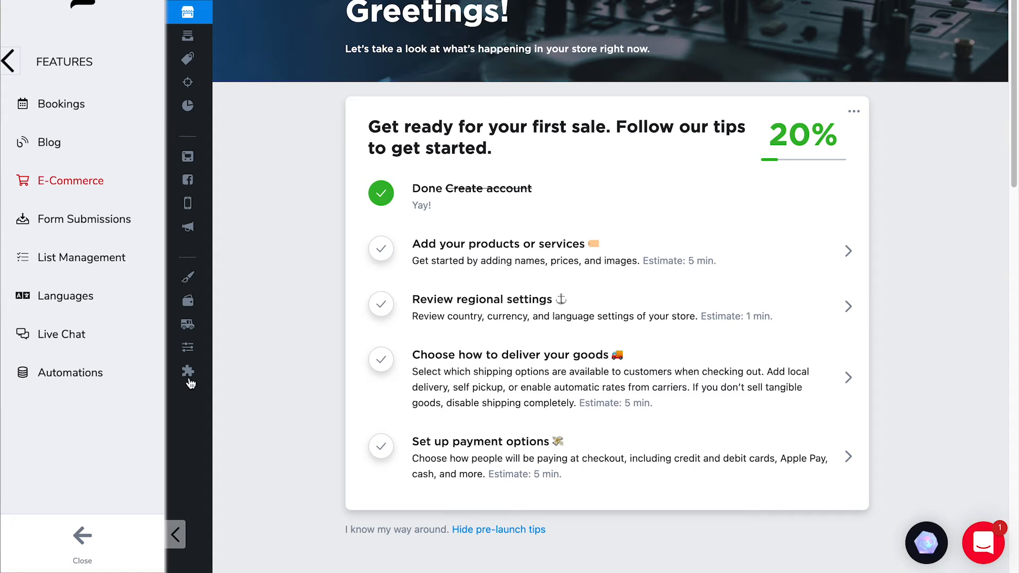
# Open the store's notification settings and examine the customer order emails from order confirmation through abandoned cart recovery.
pyautogui.moveTo(188, 347)
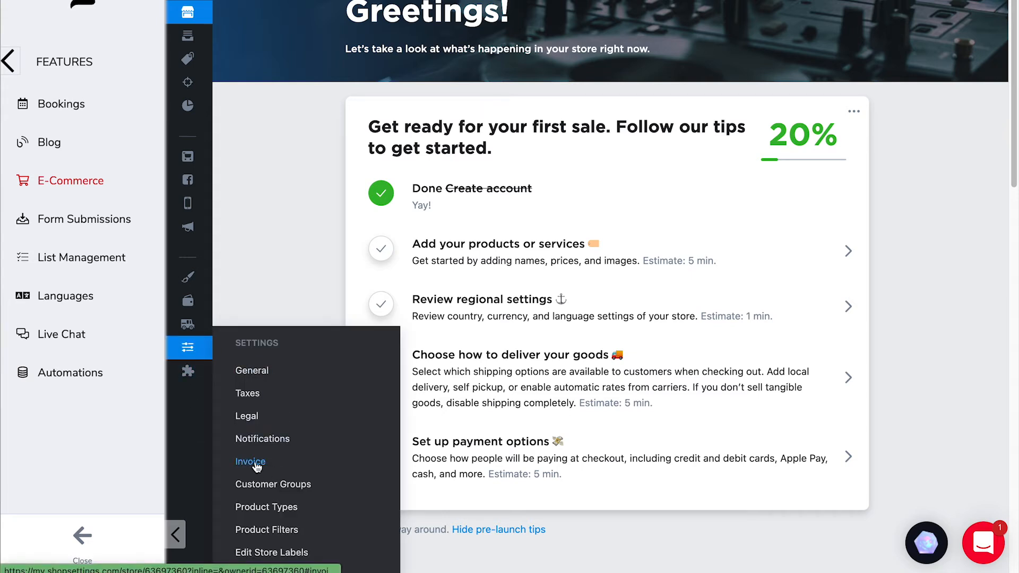
pyautogui.click(257, 441)
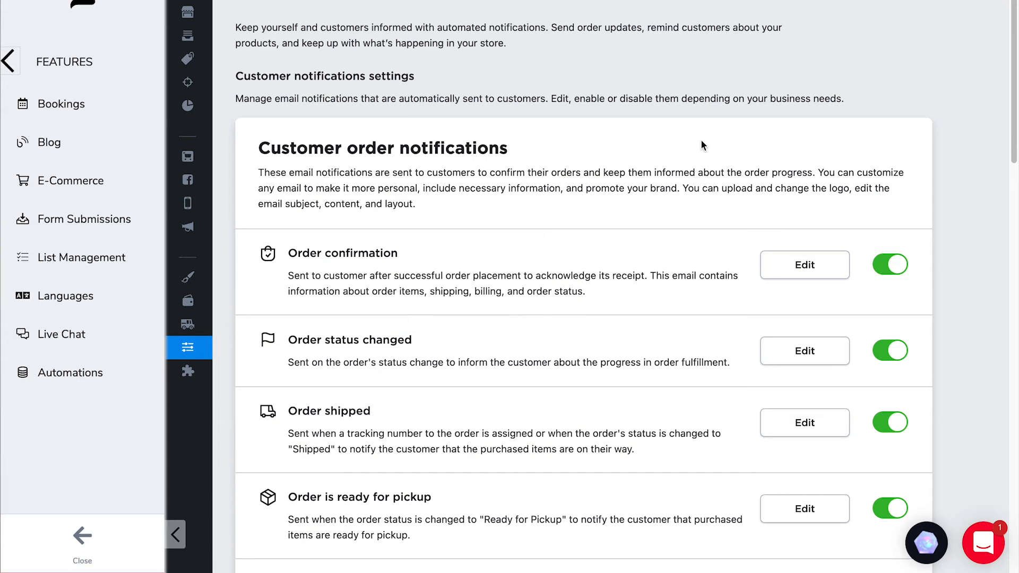
pyautogui.scroll(-2, 701, 141)
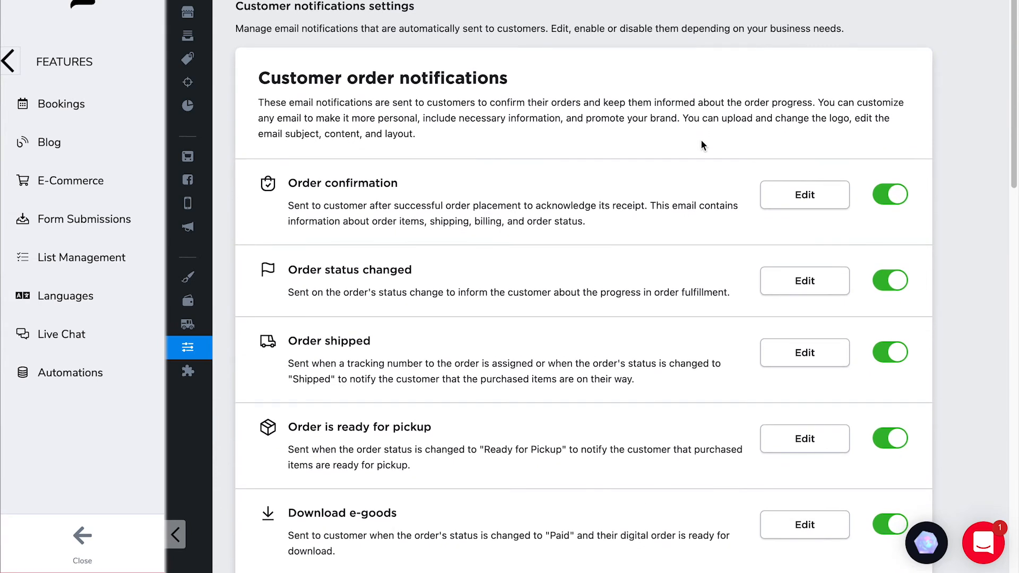
pyautogui.scroll(-1, 701, 141)
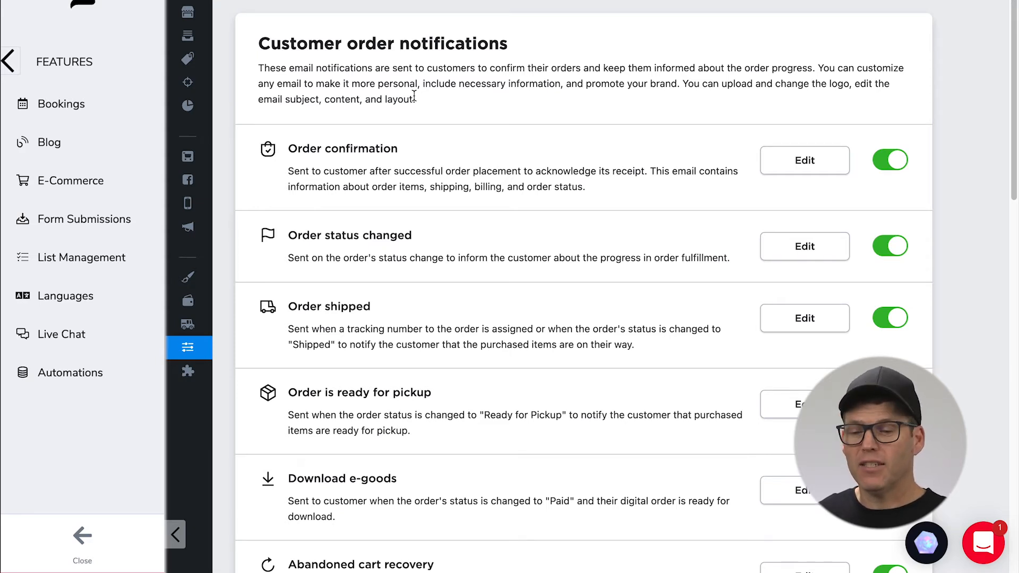
pyautogui.moveTo(420, 151)
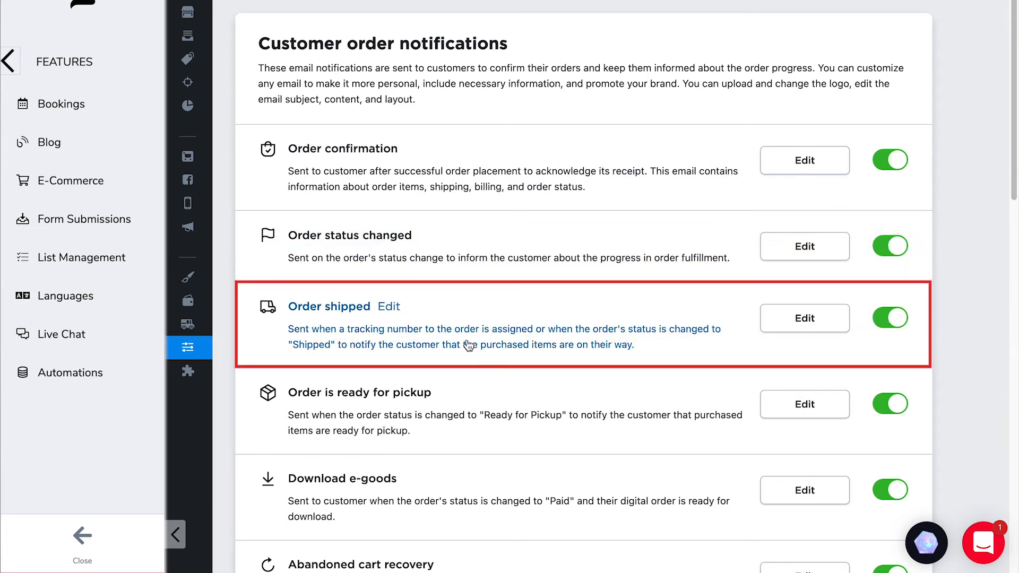
pyautogui.scroll(-1, 467, 393)
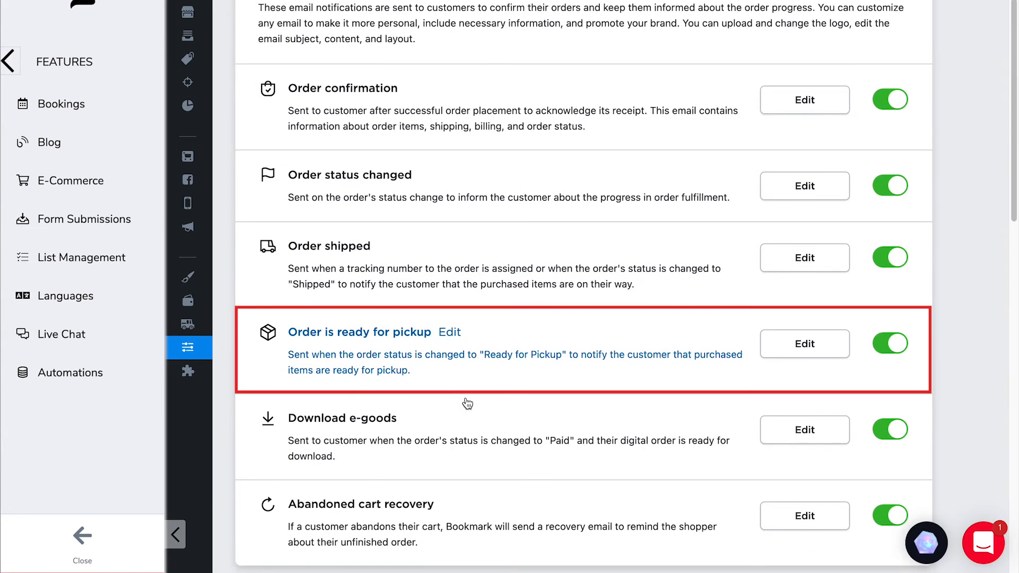
pyautogui.scroll(-1, 467, 403)
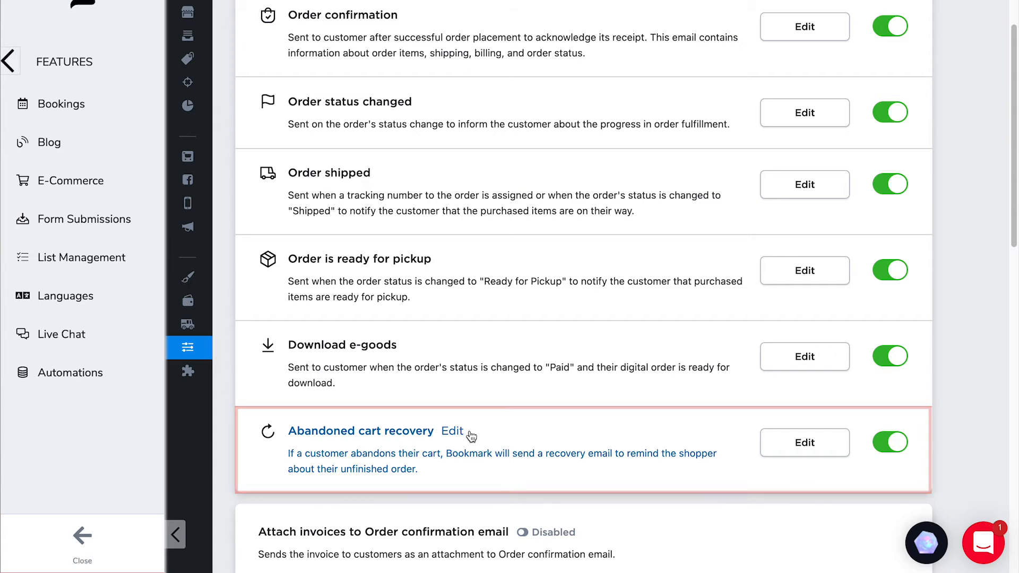
# Inspect the subject, default message and HTML template of the Abandoned cart recovery email, and open the Order status changed email.
pyautogui.click(454, 431)
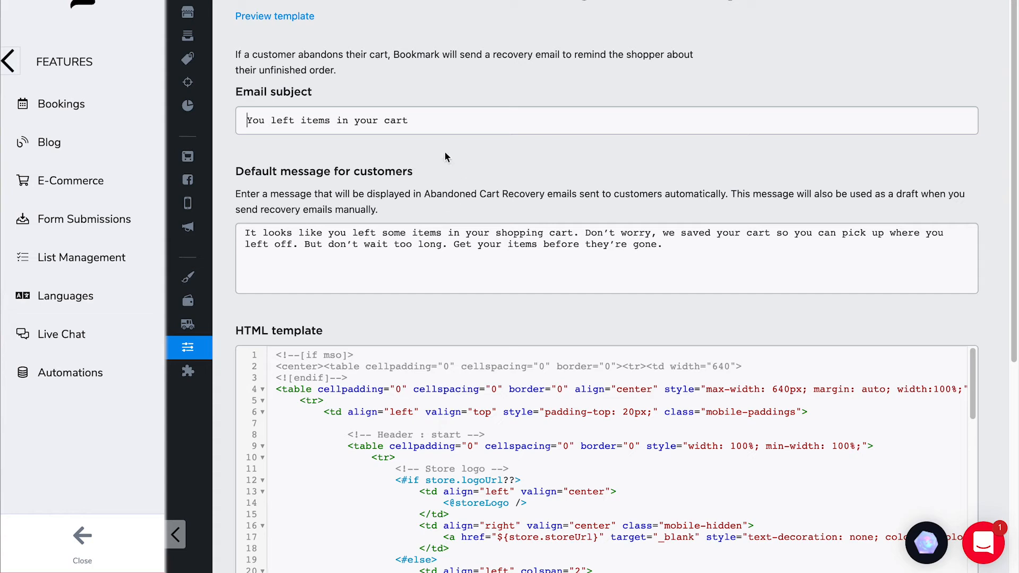
pyautogui.moveTo(415, 119); pyautogui.dragTo(333, 113)
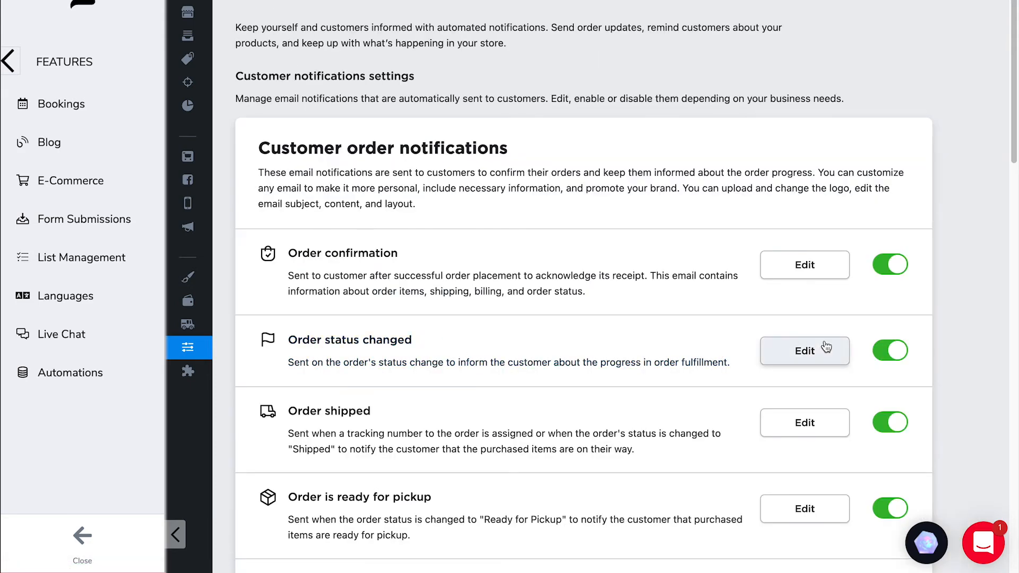
pyautogui.click(827, 346)
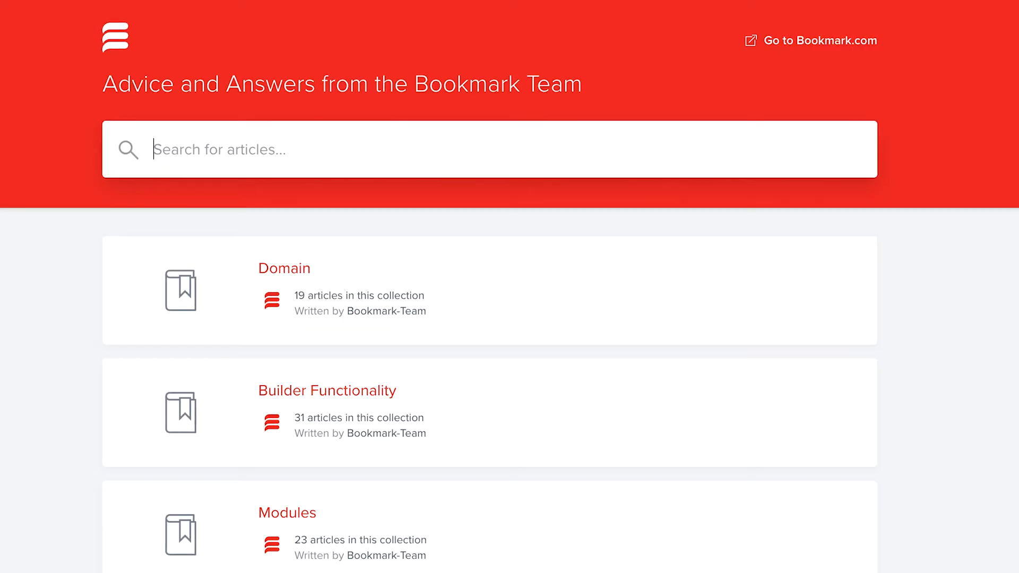
# Search the Bookmark help centre for "Customer order notifications" and browse the matching articles.
pyautogui.write('Customer or')
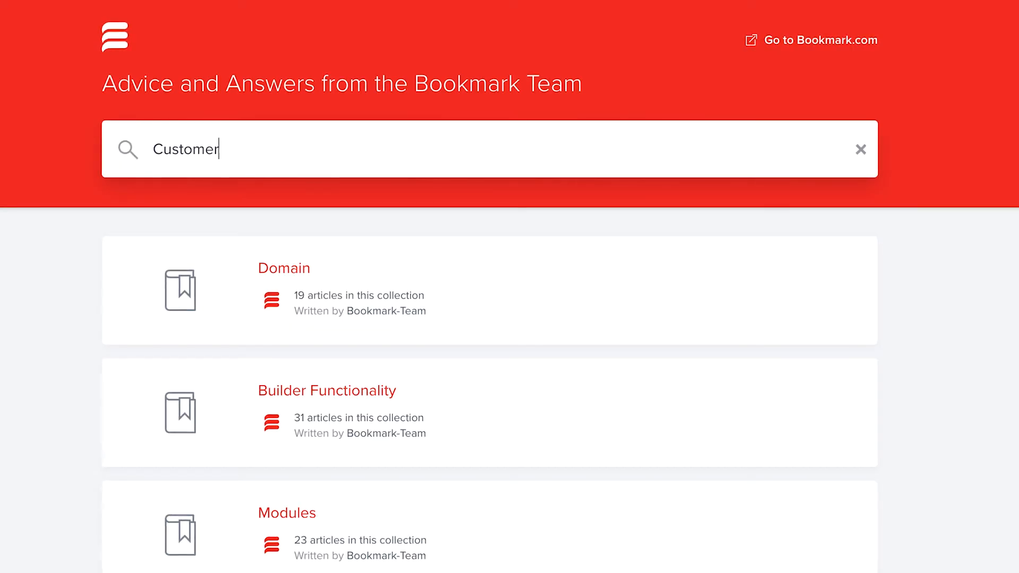
pyautogui.write('der notifications')
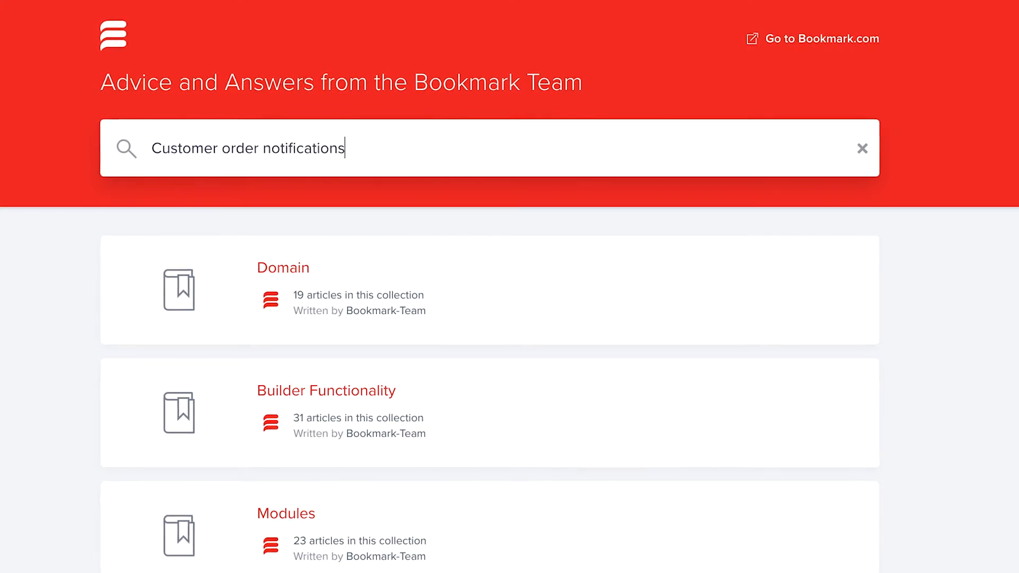
pyautogui.press('Return')
pyautogui.scroll(-5, 236, 380)
pyautogui.click(237, 276)
pyautogui.scroll(-1, 275, 451)
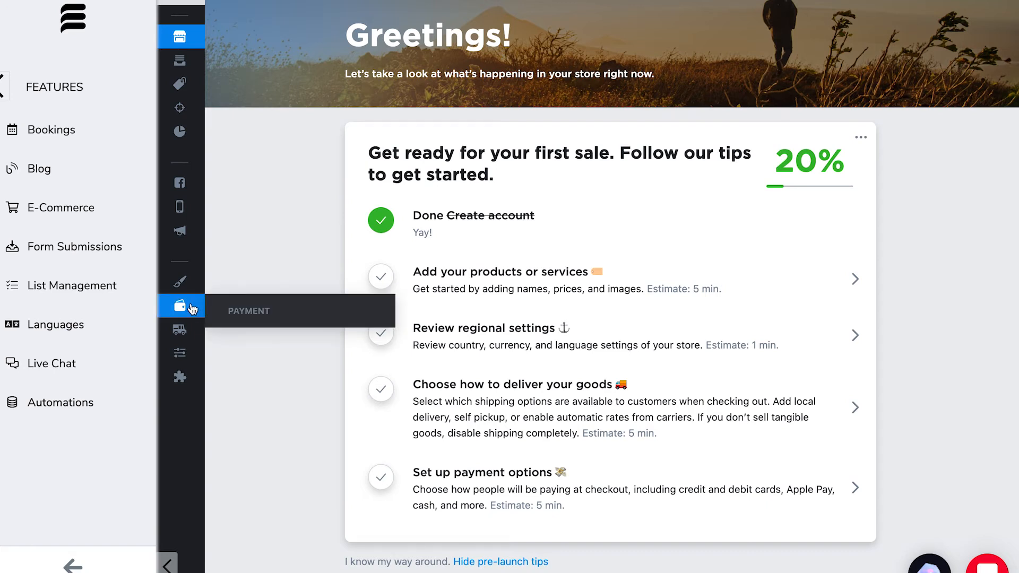
# Add Moneris Checkout as a new payment method from the store's list of payment processors.
pyautogui.click(192, 309)
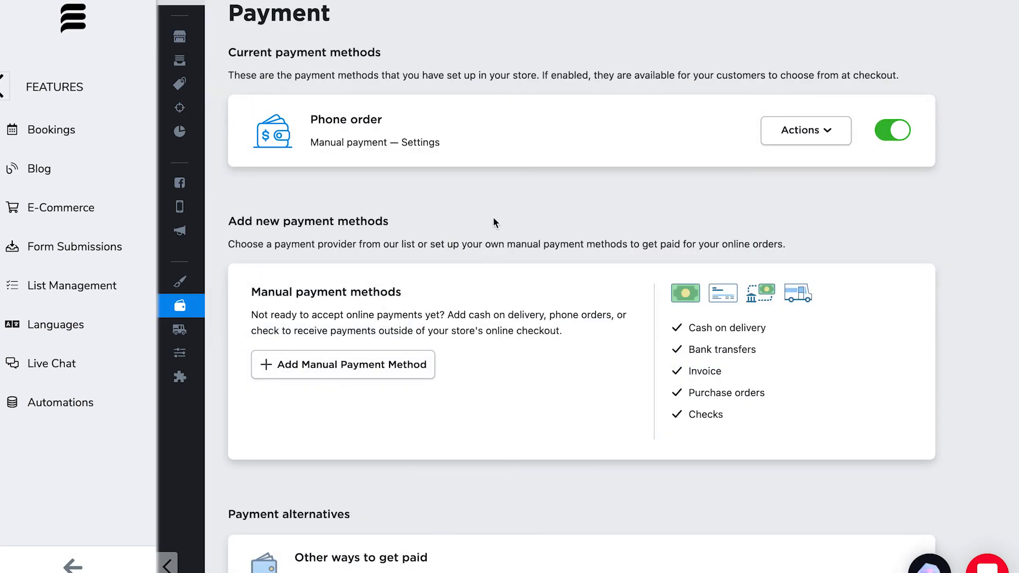
pyautogui.scroll(-3, 504, 221)
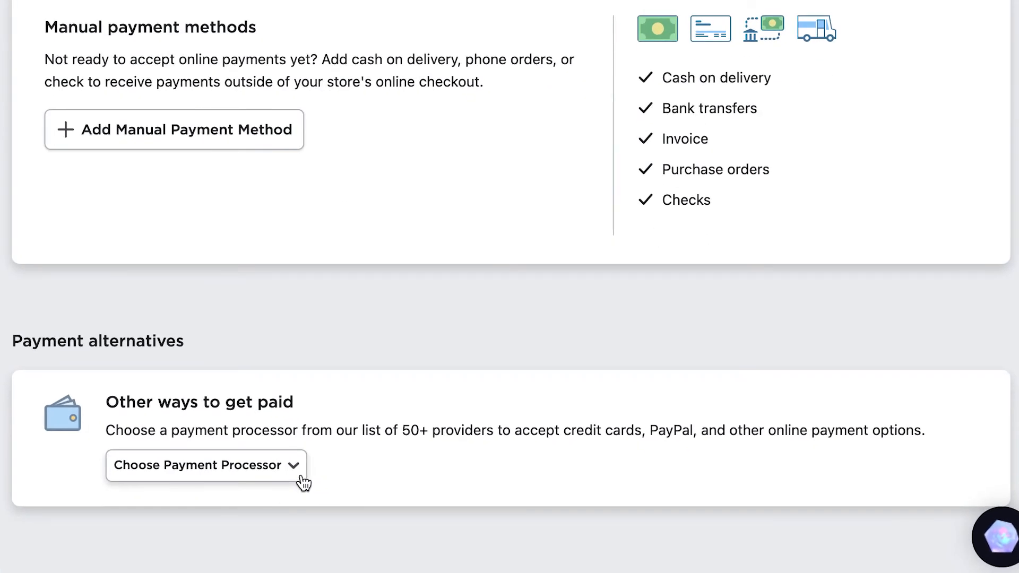
pyautogui.click(304, 483)
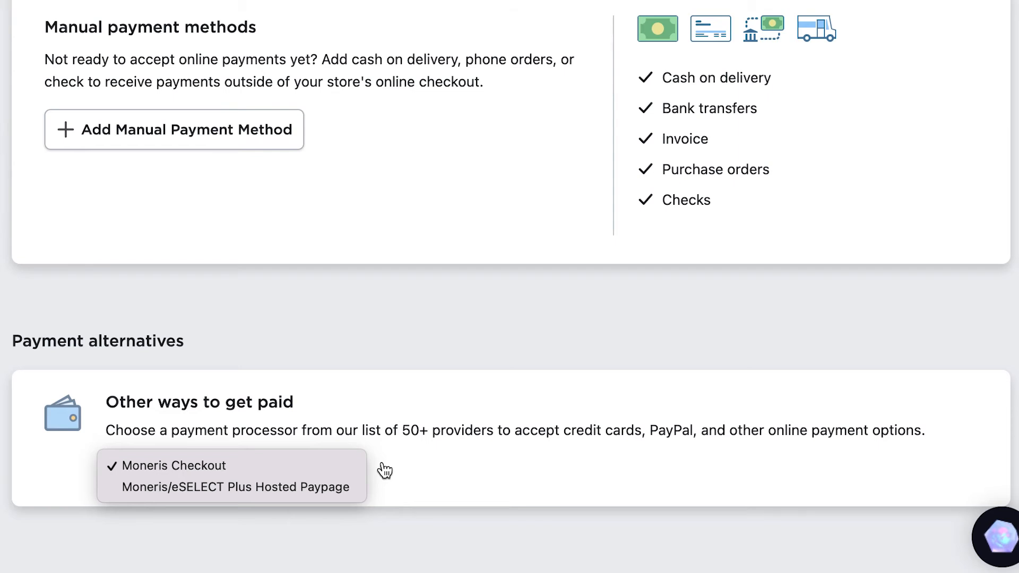
pyautogui.click(339, 467)
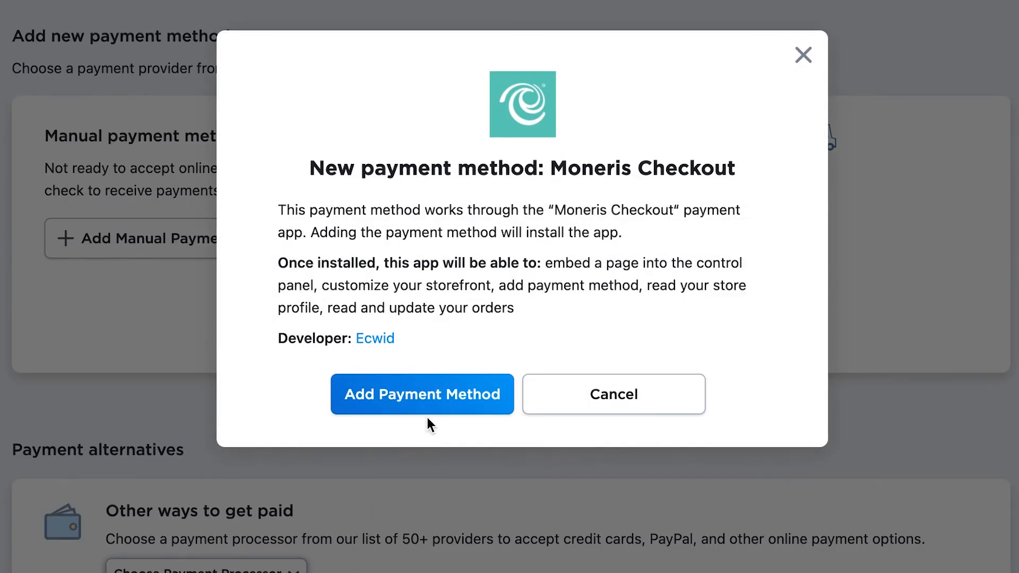
pyautogui.click(441, 412)
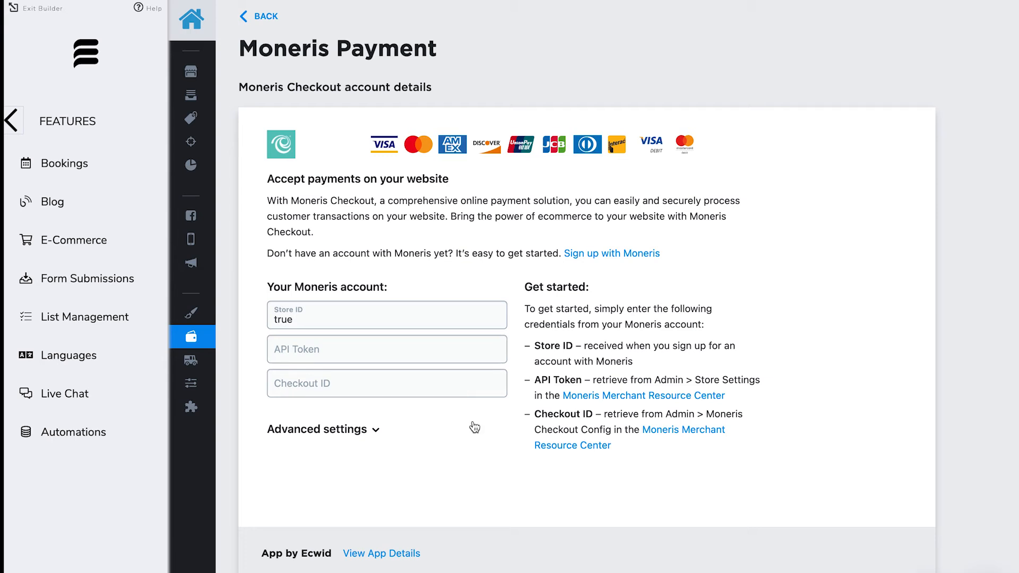
# Review the Moneris account fields, checkout appearance options, customer payment instructions and availability by shipping method.
pyautogui.scroll(-5, 475, 427)
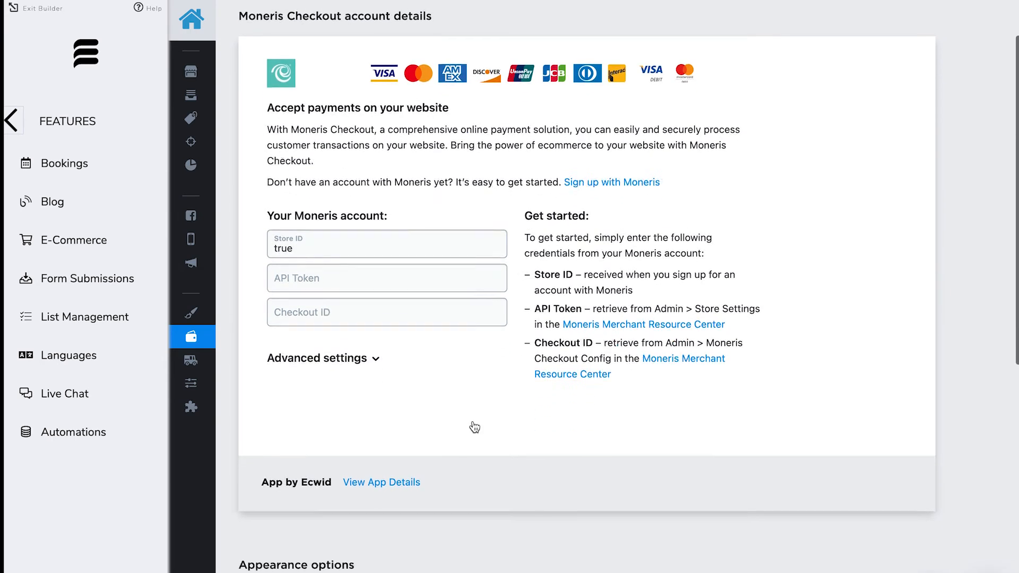
pyautogui.scroll(-5, 475, 427)
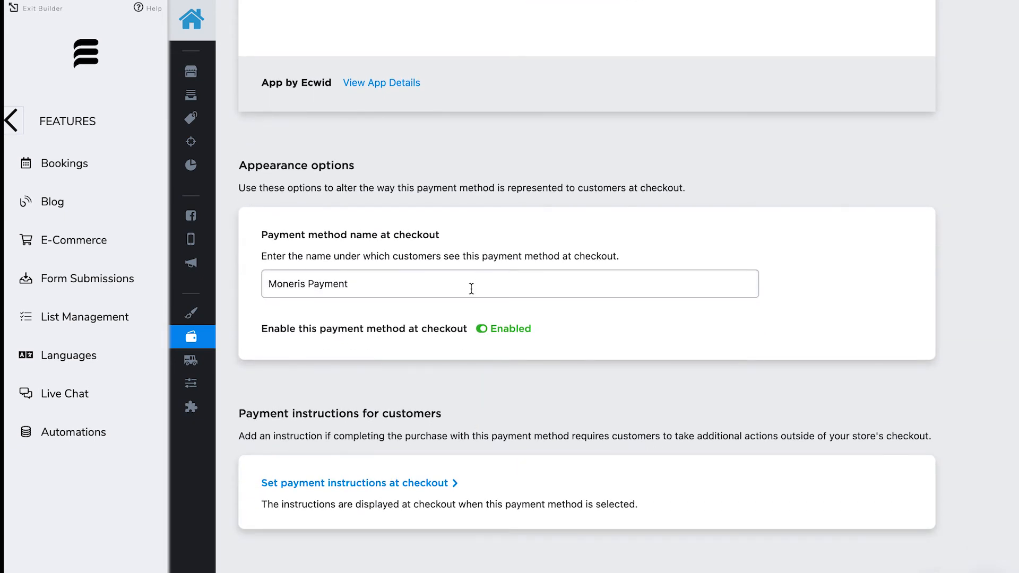
pyautogui.scroll(-1, 471, 288)
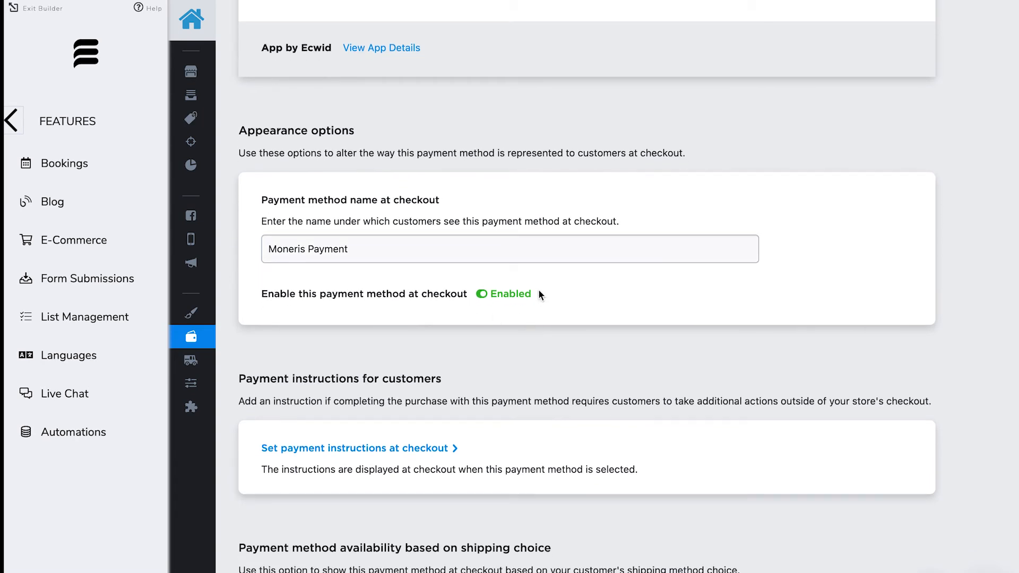
pyautogui.scroll(-2, 539, 291)
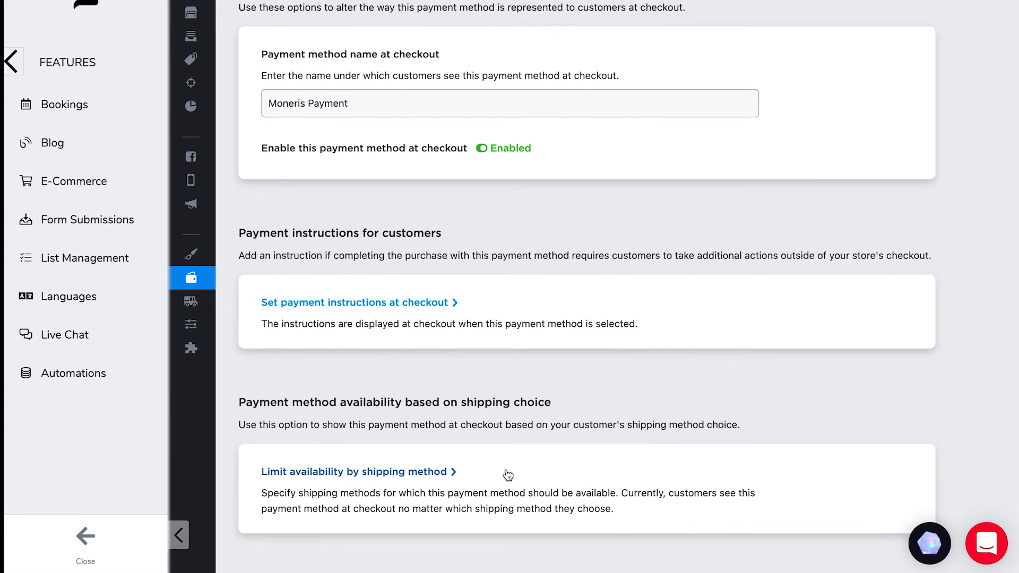
pyautogui.scroll(10, 508, 474)
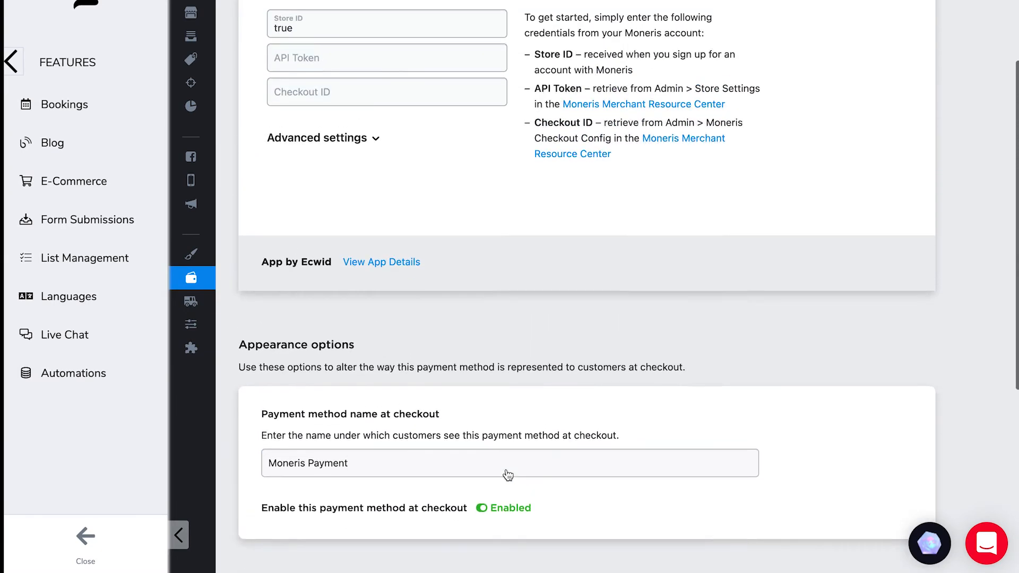
# Return to the payment methods list and choose Moneris/eSELECT Plus Hosted Paypage as another payment processor.
pyautogui.scroll(2, 507, 473)
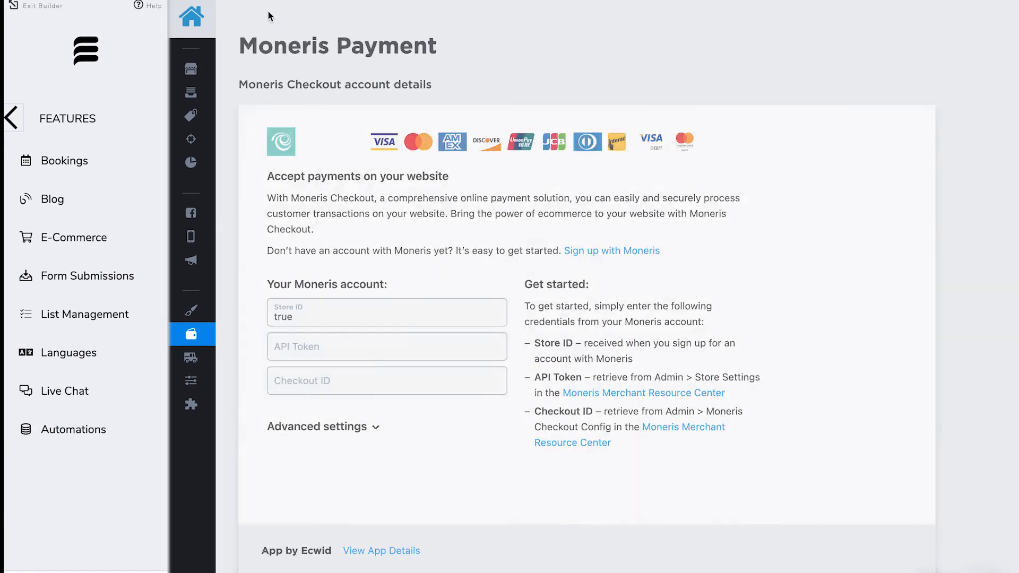
pyautogui.click(269, 15)
pyautogui.scroll(-3, 463, 374)
pyautogui.click(441, 549)
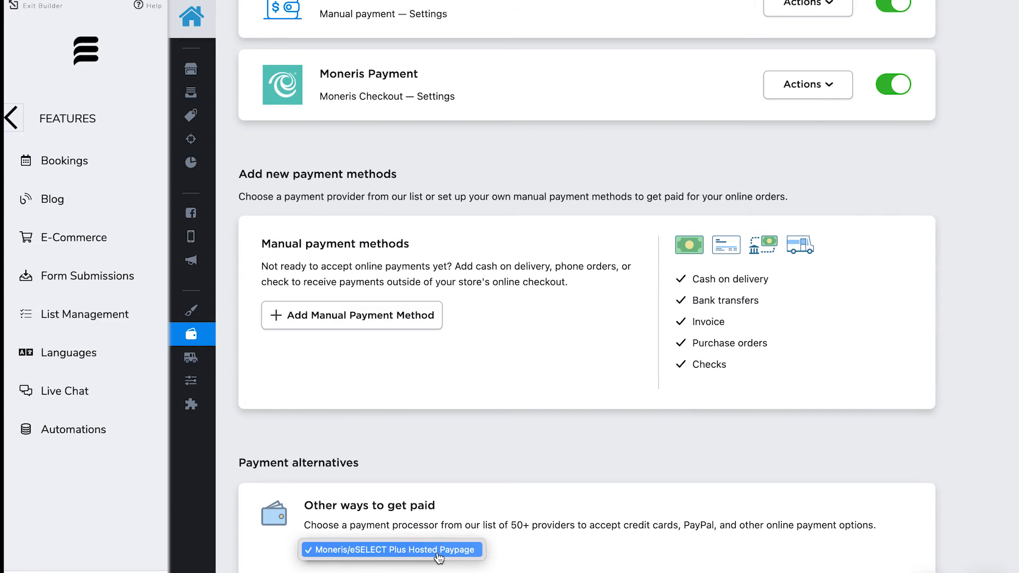
pyautogui.click(467, 554)
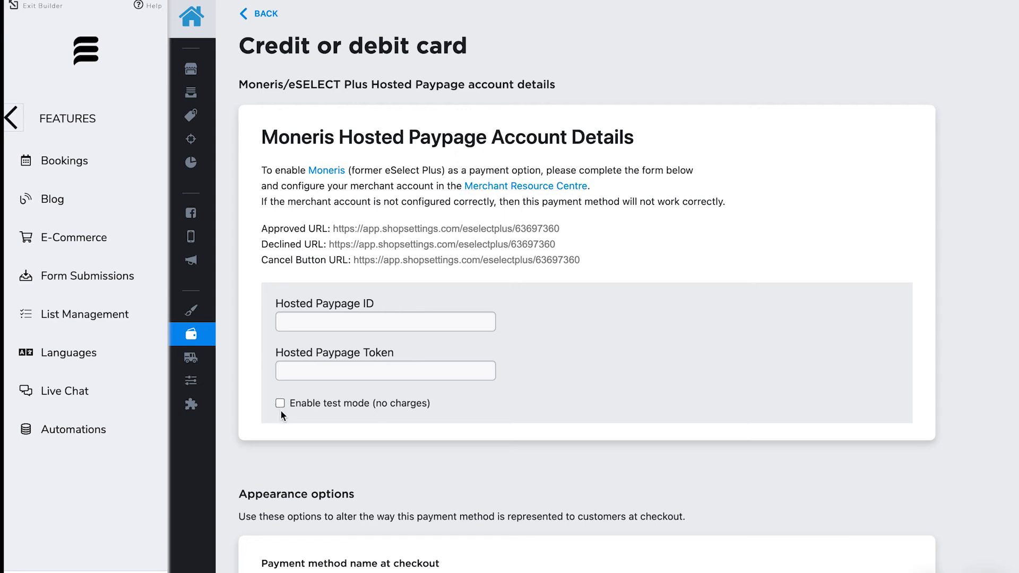
# Review the Hosted Paypage account fields, checkout appearance options, customer payment instructions and availability by shipping method.
pyautogui.scroll(-3, 281, 412)
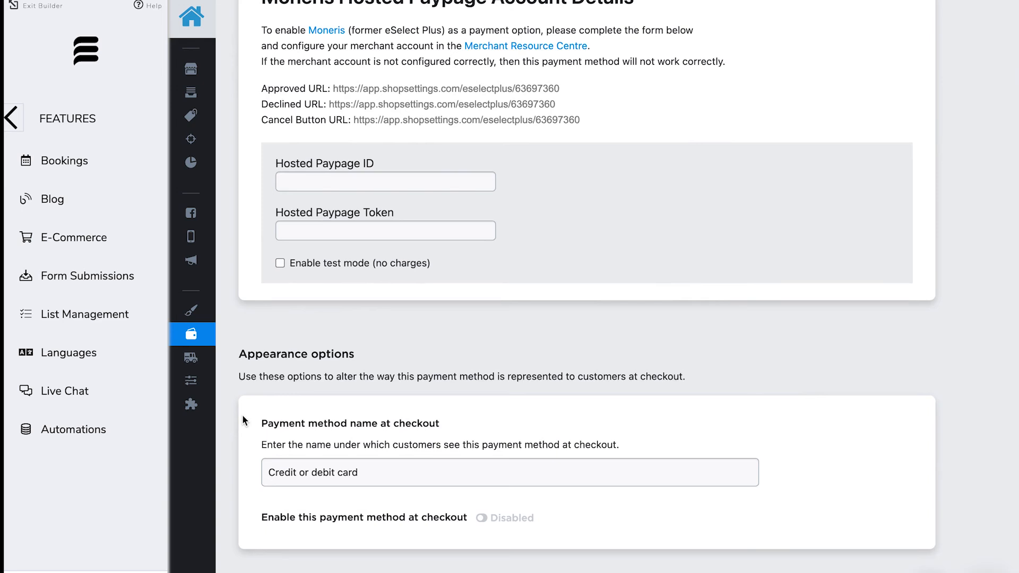
pyautogui.scroll(-3, 242, 415)
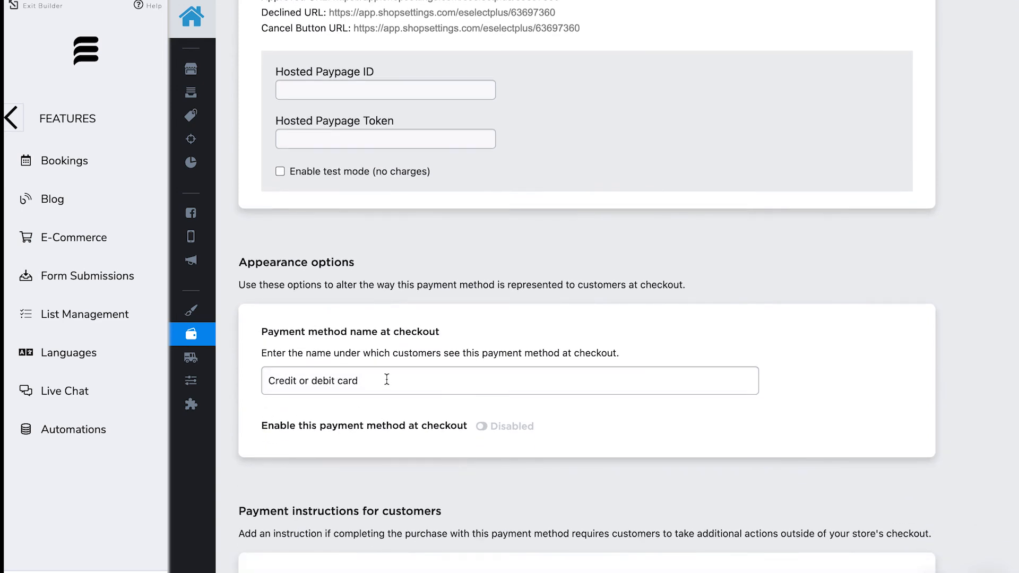
pyautogui.scroll(-1, 387, 379)
pyautogui.scroll(-2, 533, 399)
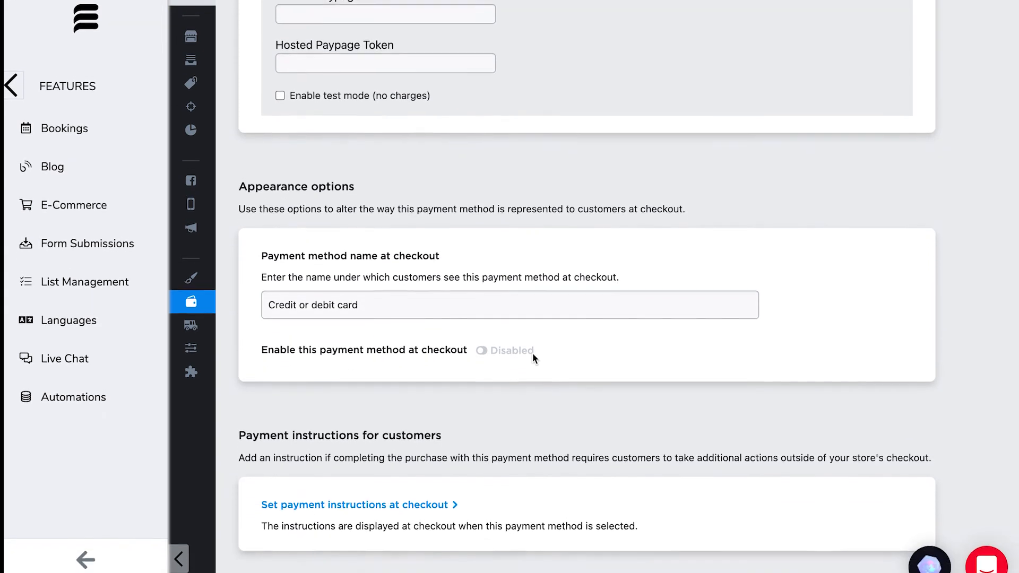
pyautogui.scroll(-5, 549, 345)
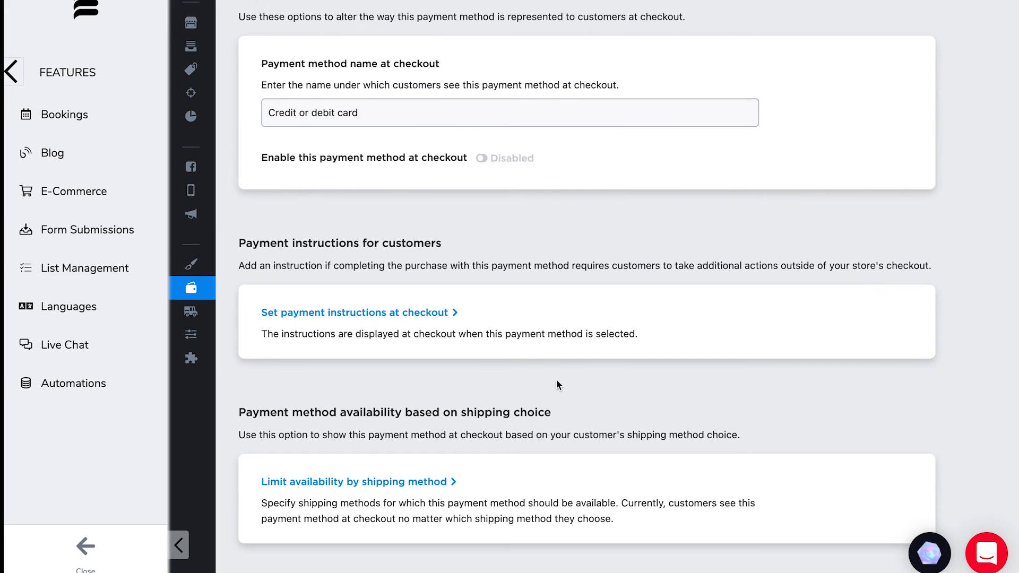
pyautogui.scroll(13, 557, 380)
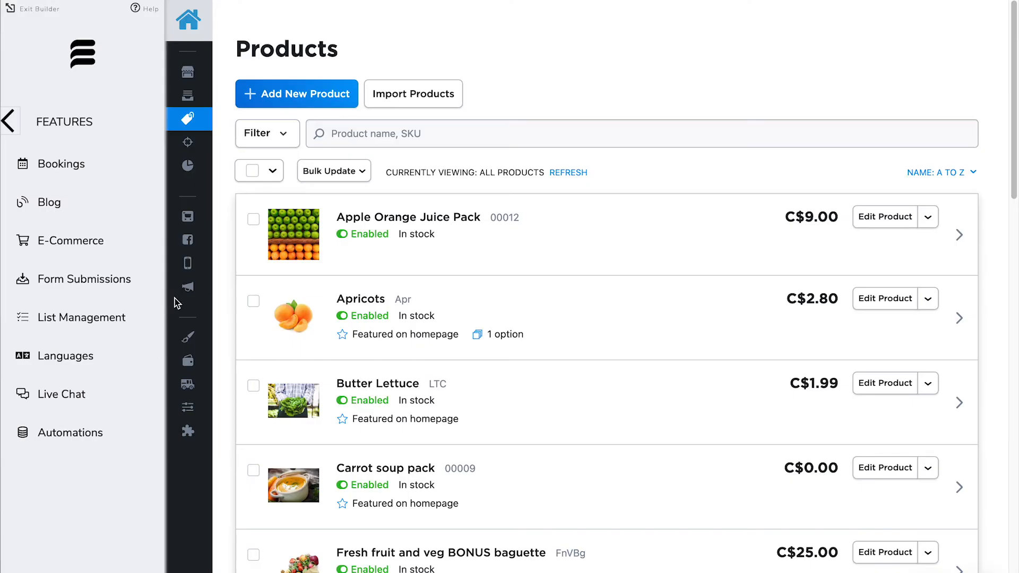
# Check the carrier choices for a new shipping method in the store's shipping settings and return to the delivery options overview.
pyautogui.moveTo(193, 291)
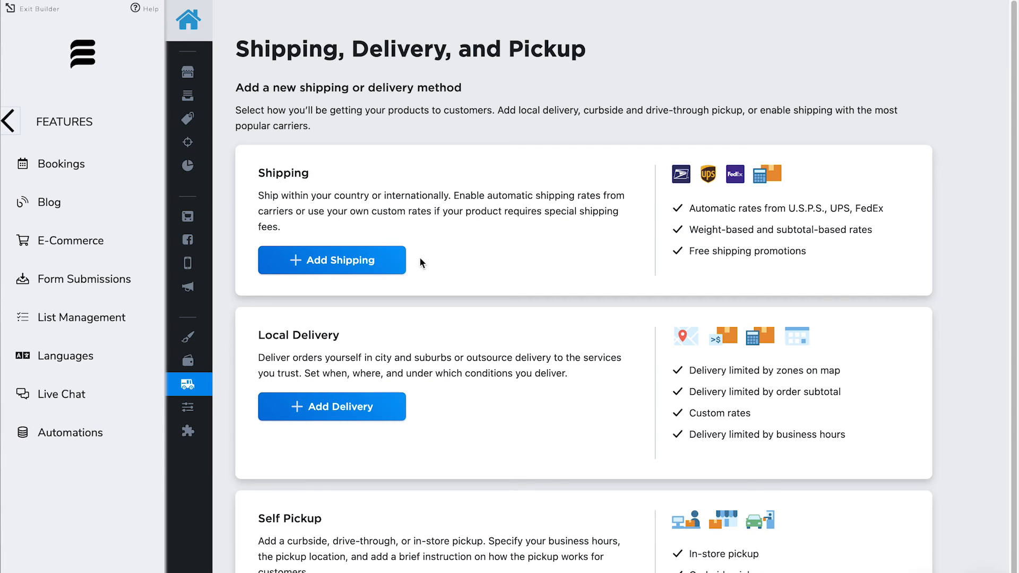
pyautogui.scroll(-1, 422, 263)
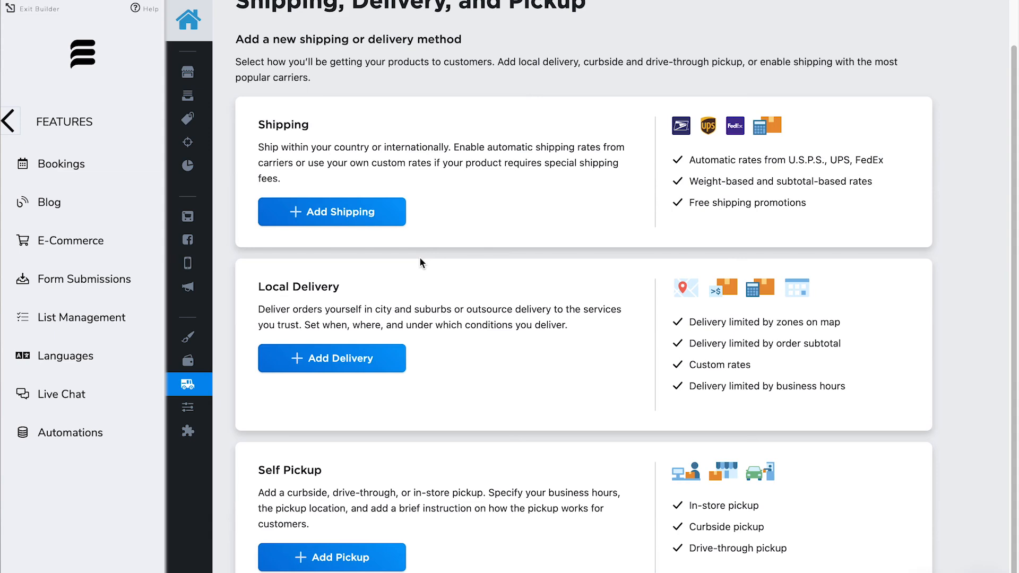
pyautogui.click(372, 212)
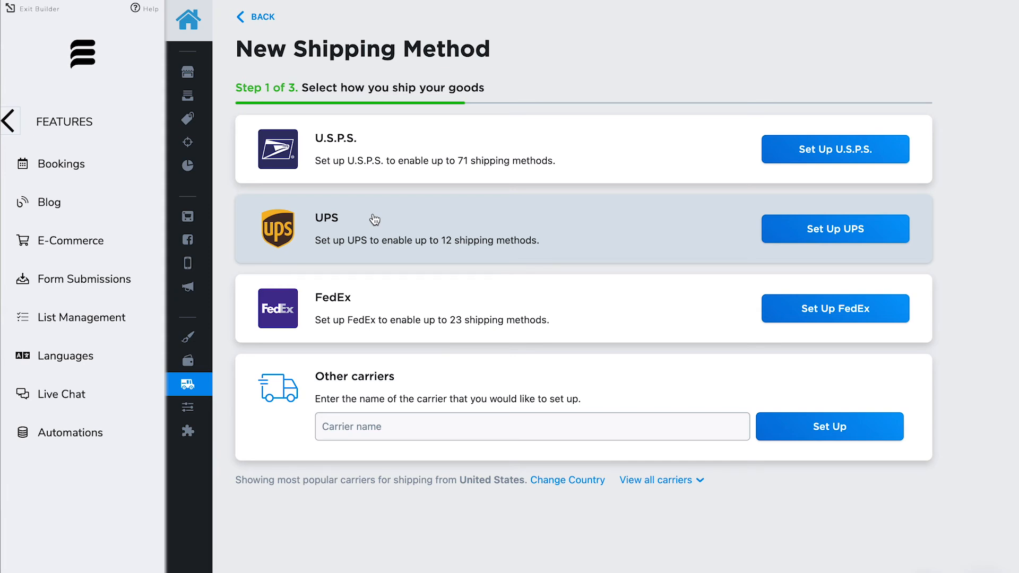
pyautogui.click(188, 384)
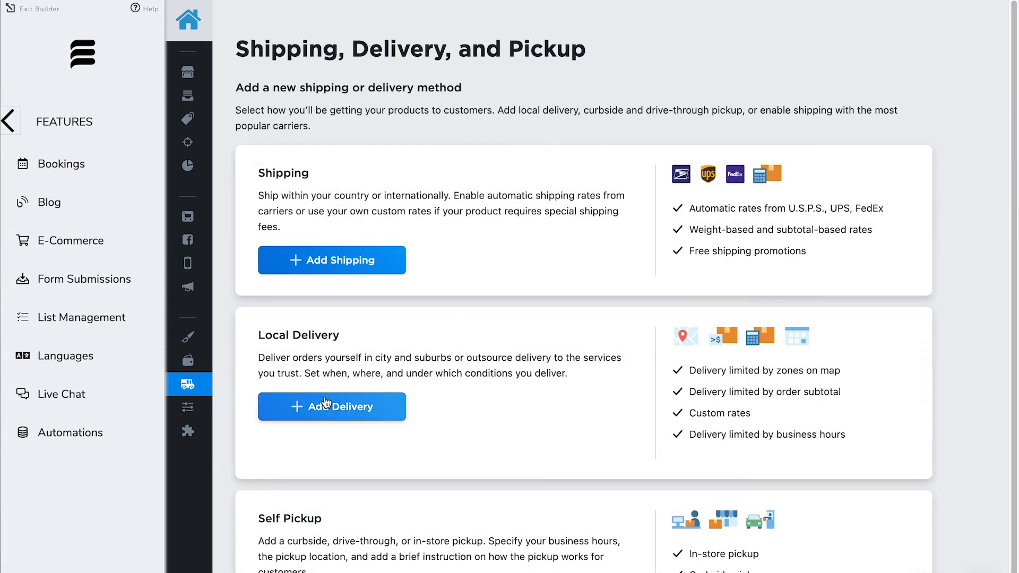
# View the setup for a new local delivery method and open the self pickup form.
pyautogui.click(325, 405)
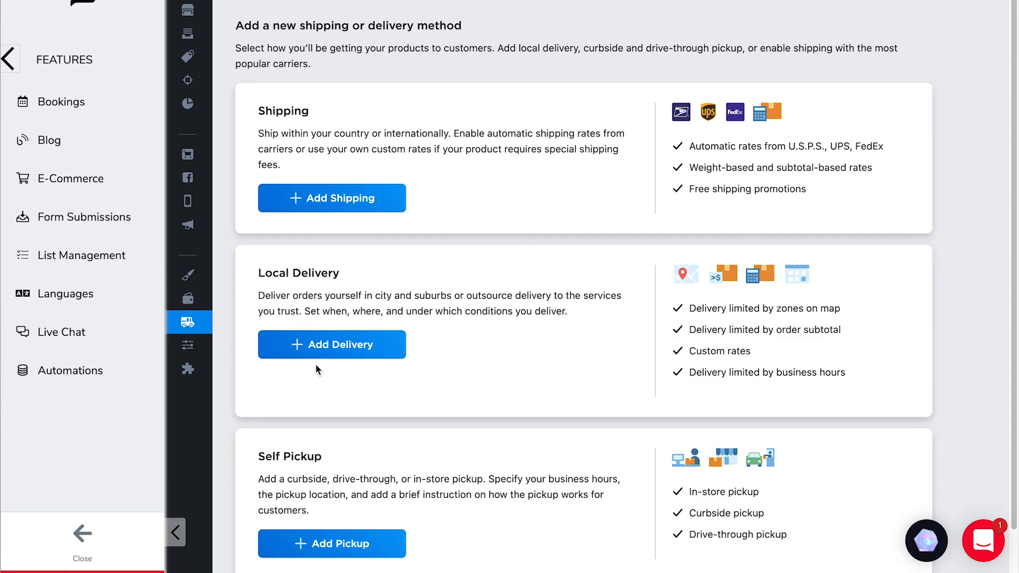
pyautogui.click(338, 544)
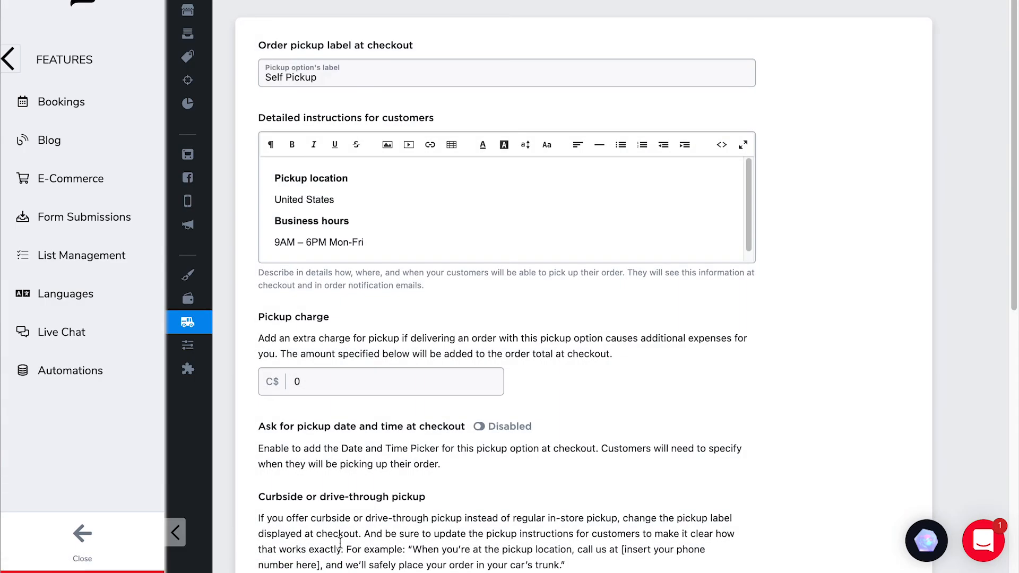